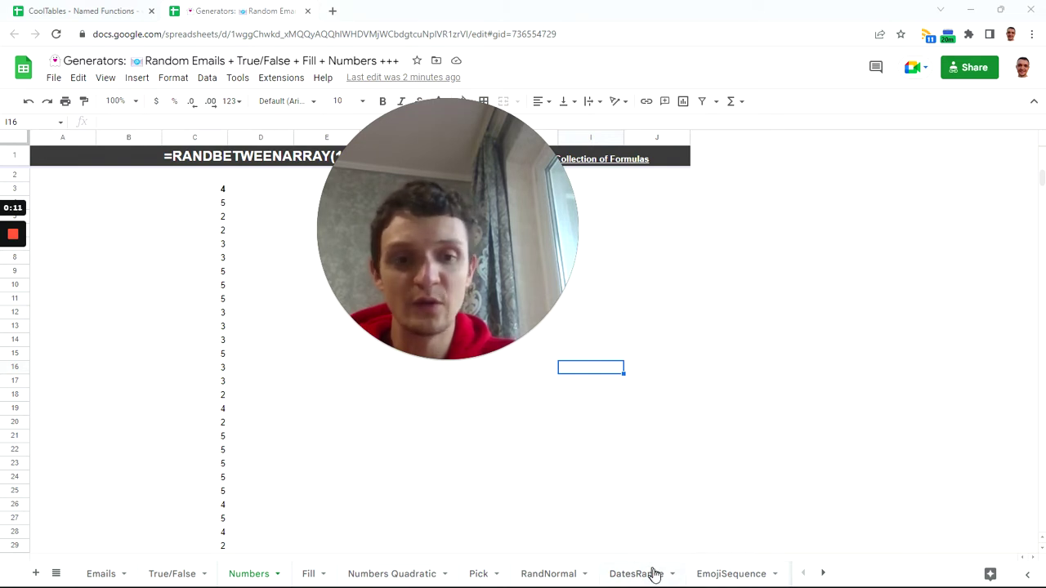
# Start a blank Untitled spreadsheet by going to sheets.new in a new Chrome tab.
pyautogui.scroll(-2, 654, 582)
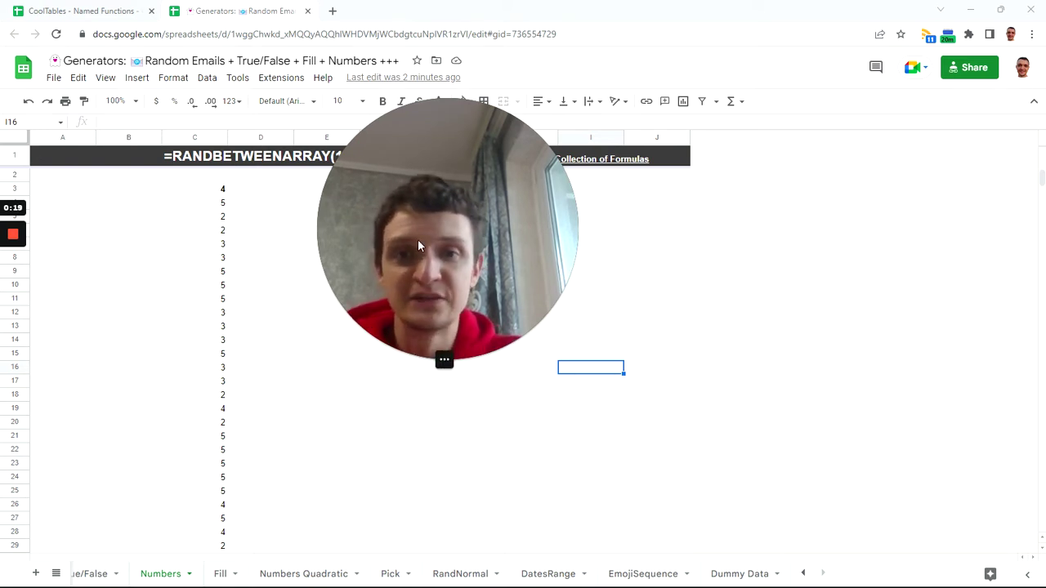
pyautogui.moveTo(418, 240); pyautogui.dragTo(795, 347)
pyautogui.click(794, 434)
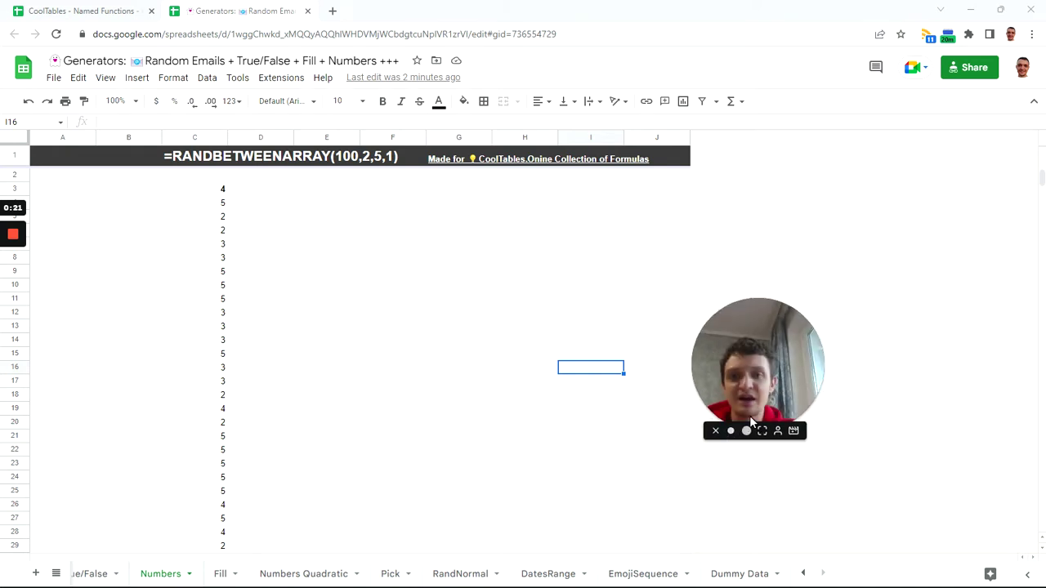
pyautogui.click(333, 11)
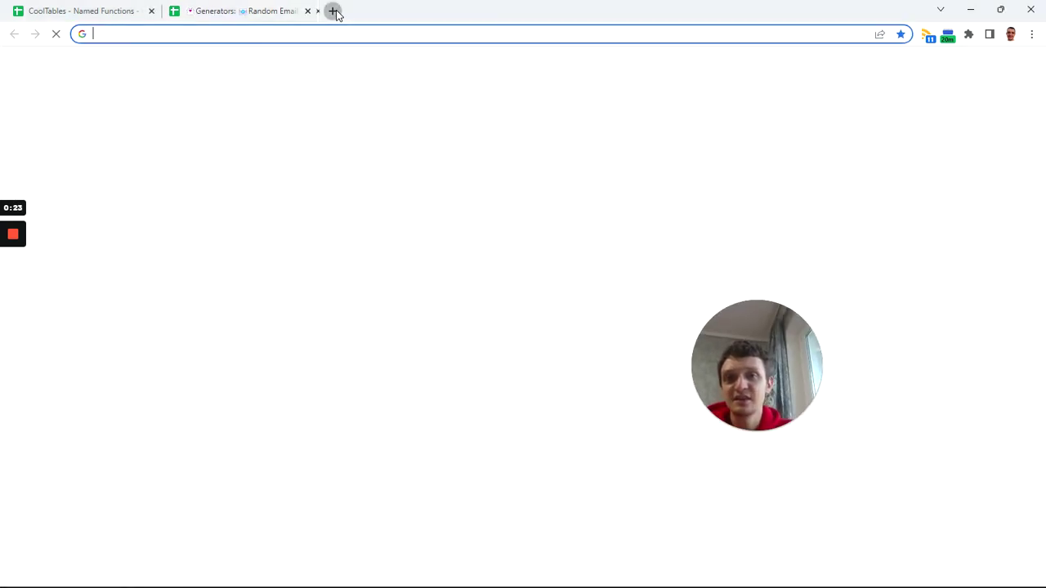
pyautogui.write('ыр')
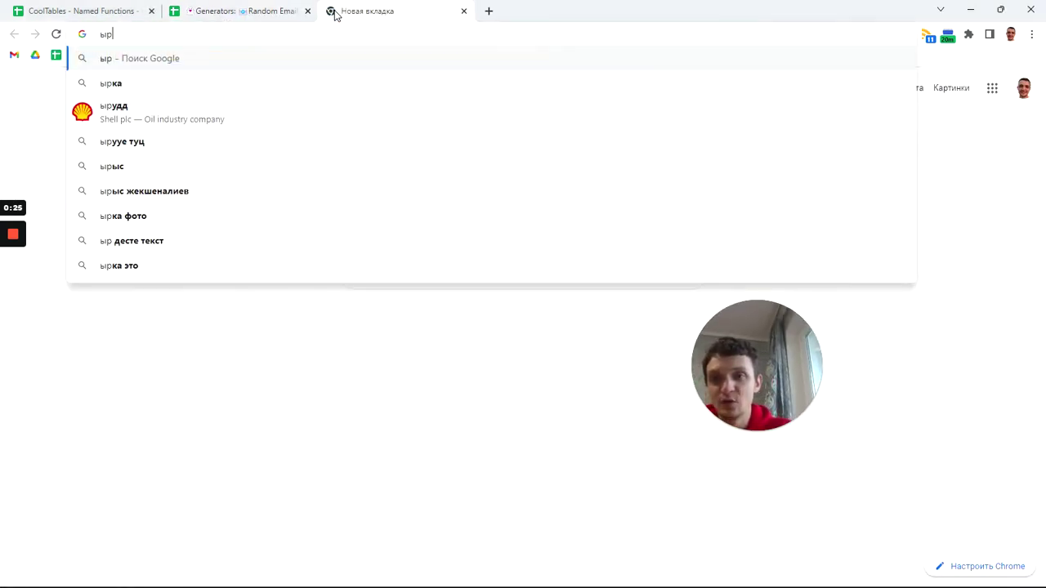
pyautogui.press('BackSpace')
pyautogui.press('BackSpace')
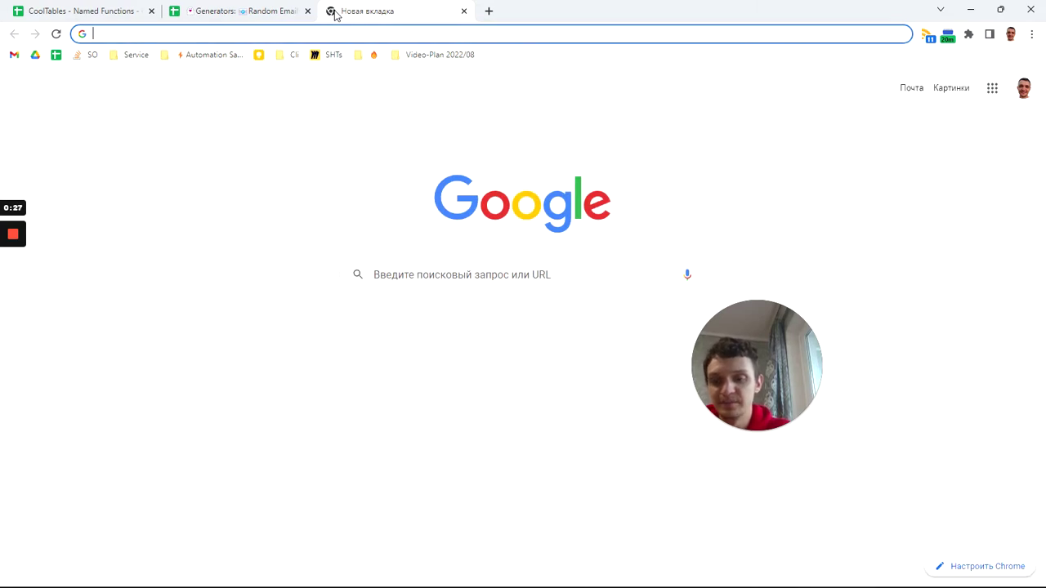
pyautogui.write('sheets.new')
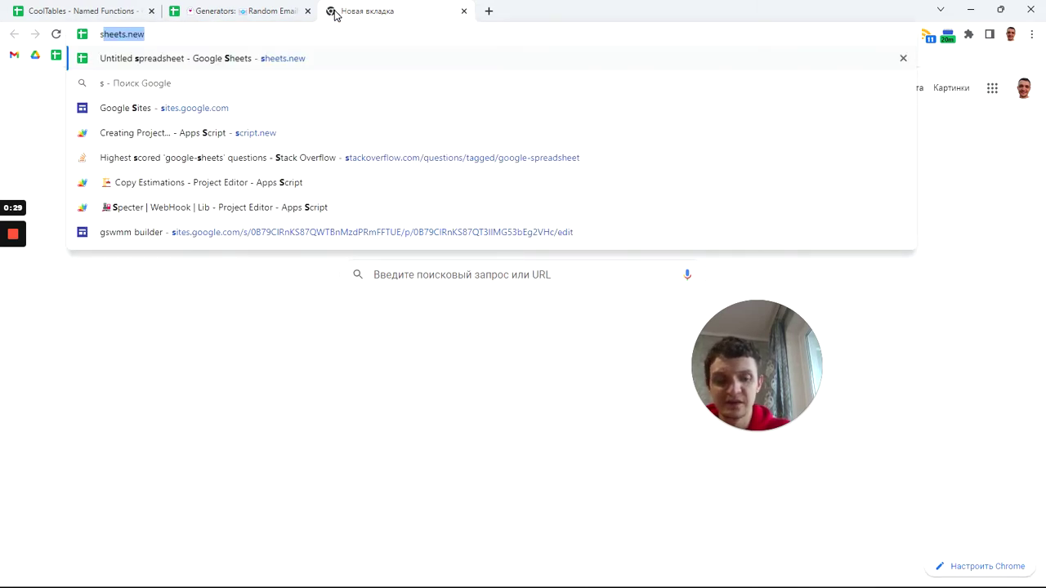
pyautogui.press('Return')
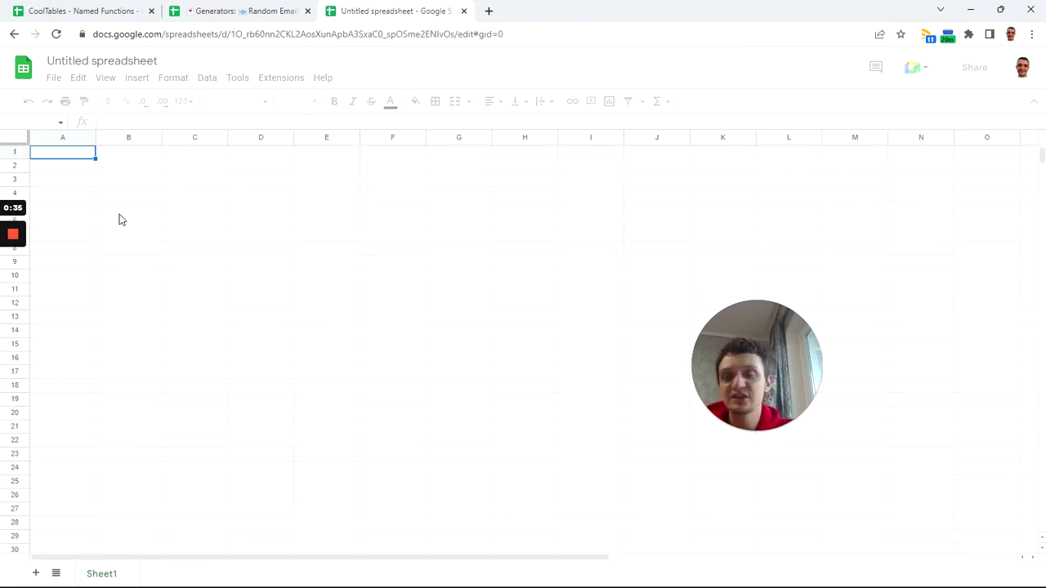
pyautogui.click(143, 168)
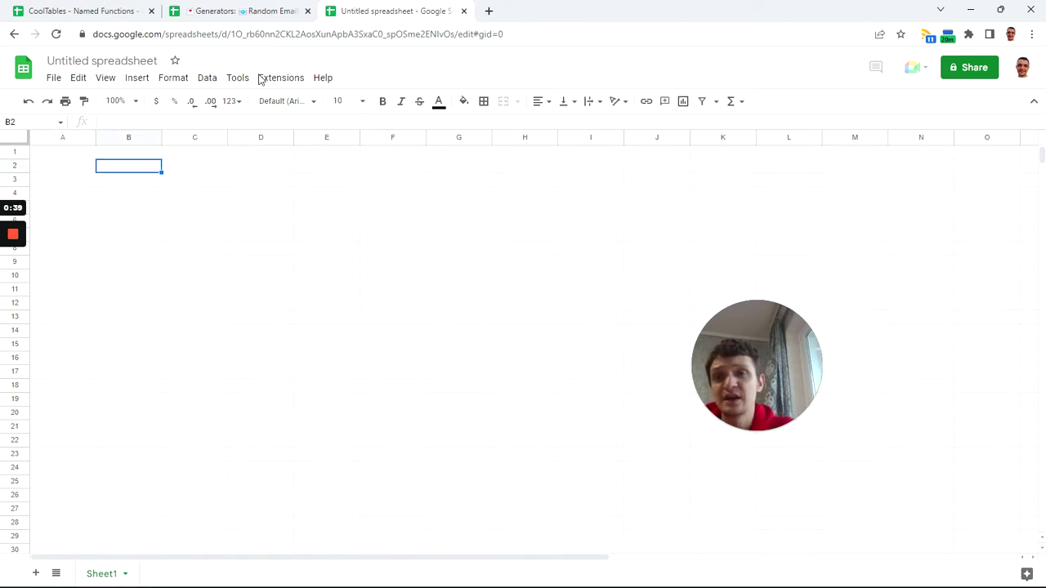
pyautogui.click(259, 7)
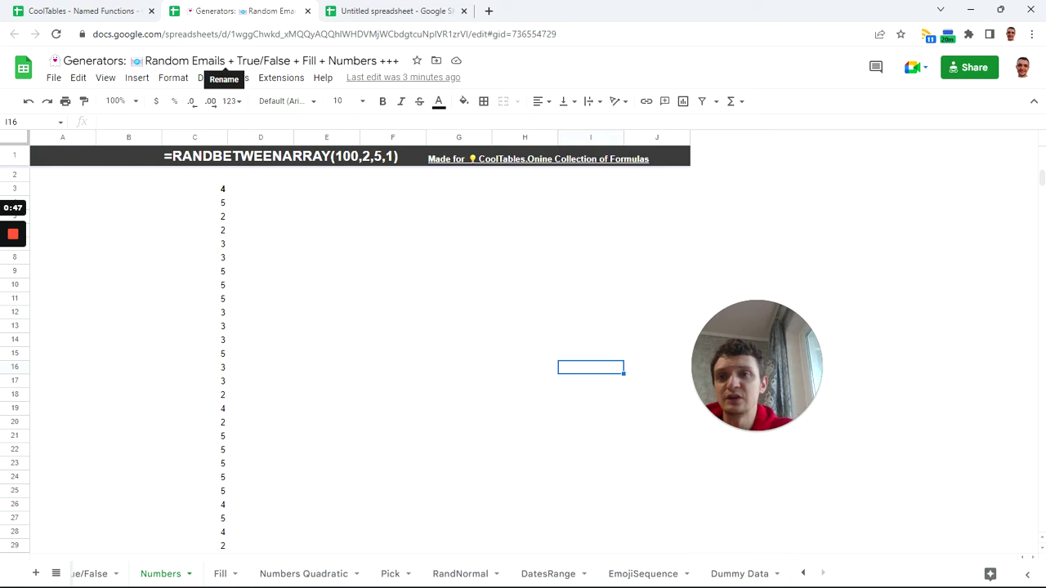
pyautogui.doubleClick(93, 60)
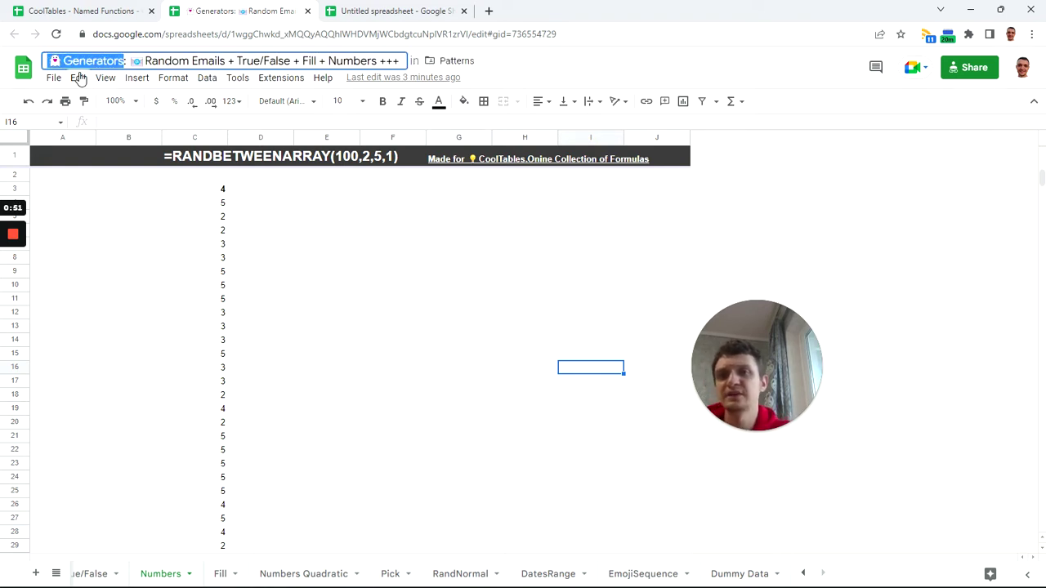
pyautogui.click(120, 217)
# Import all named functions, including DUMMYDATA and RANDOMEMAILS, from the Generators spreadsheet.
pyautogui.click(419, 10)
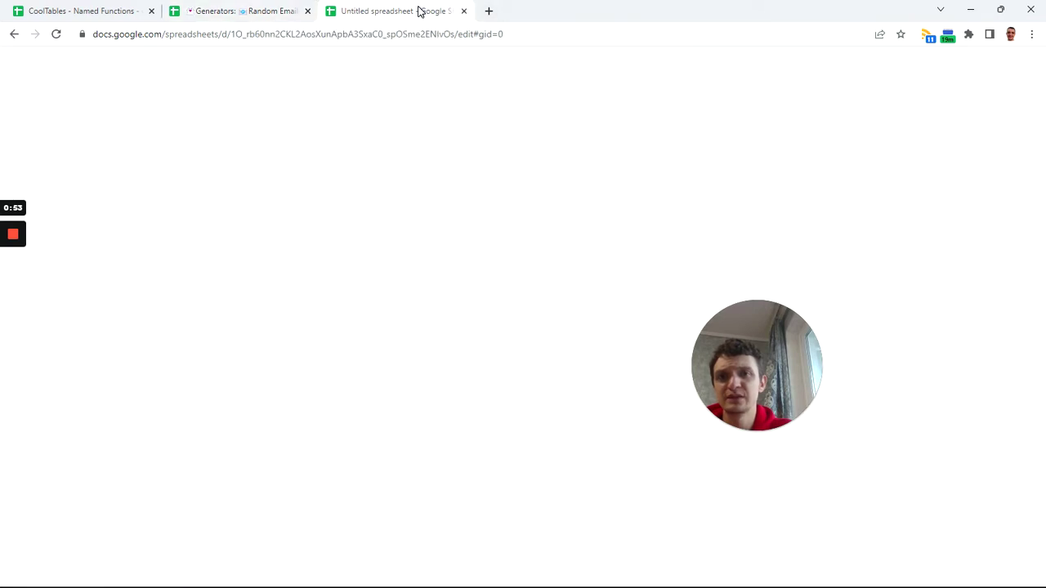
pyautogui.click(204, 81)
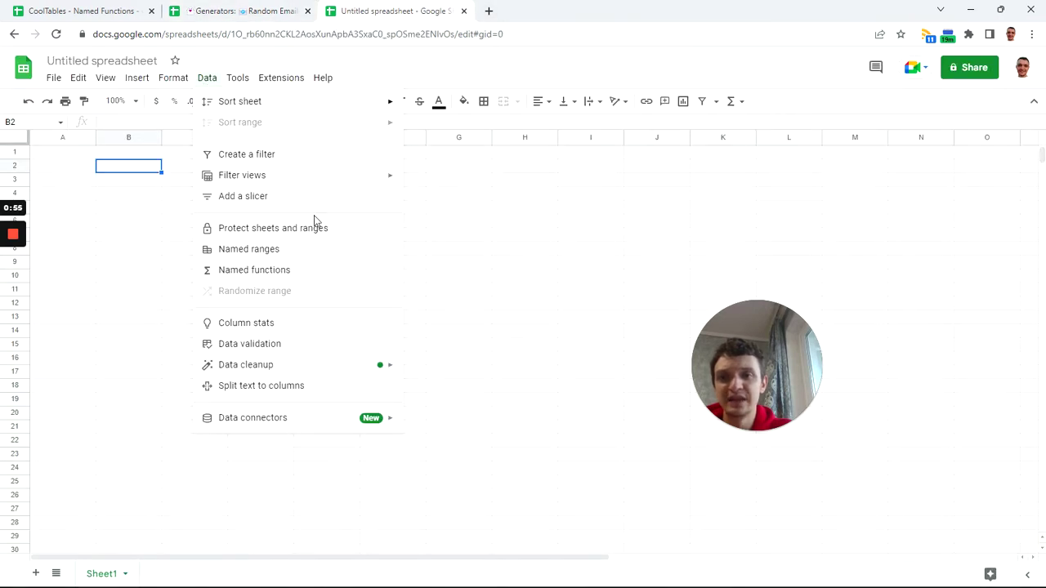
pyautogui.click(294, 270)
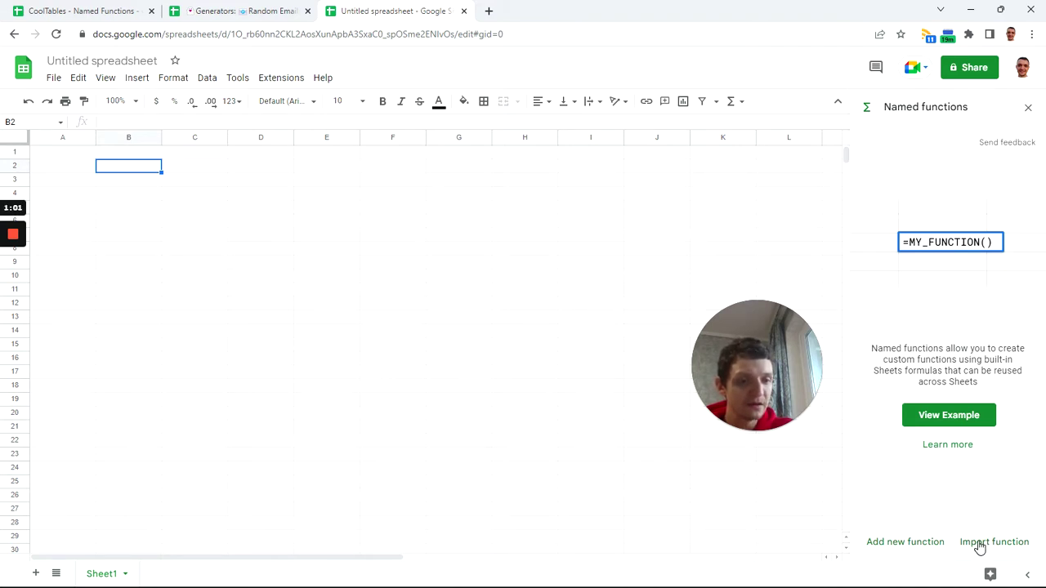
pyautogui.click(980, 543)
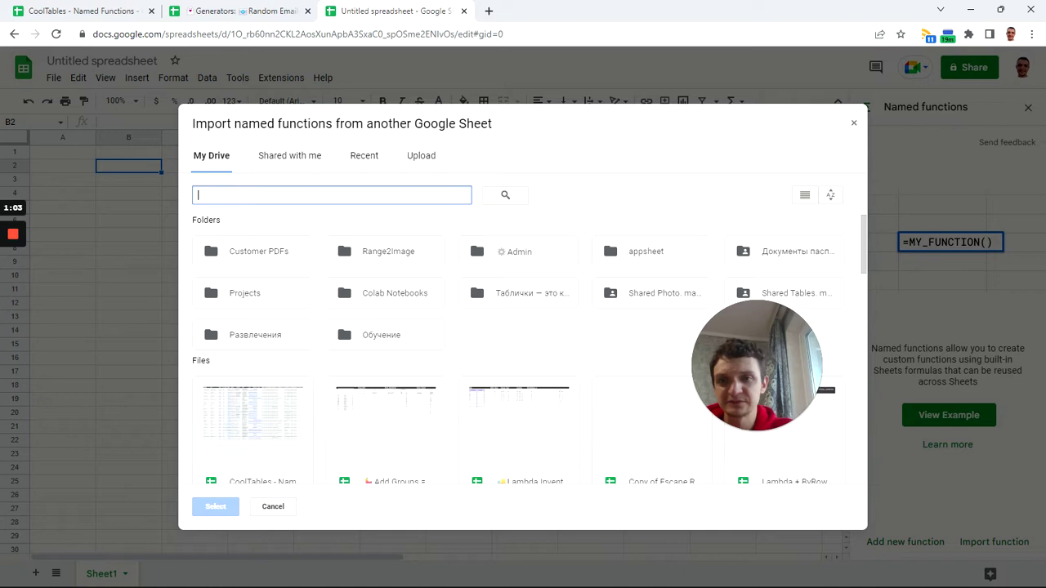
pyautogui.write('📍 Generators')
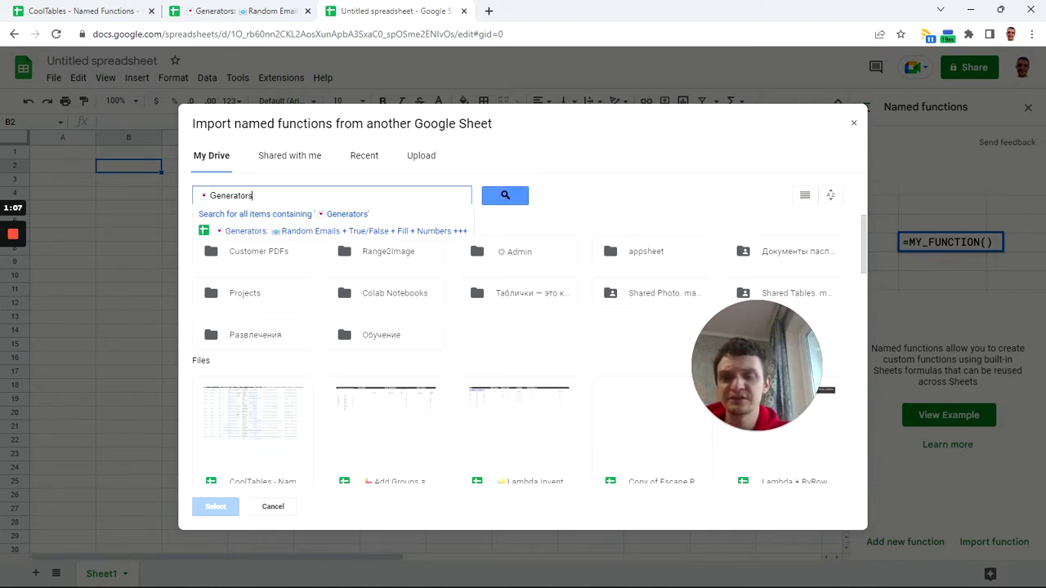
pyautogui.click(255, 235)
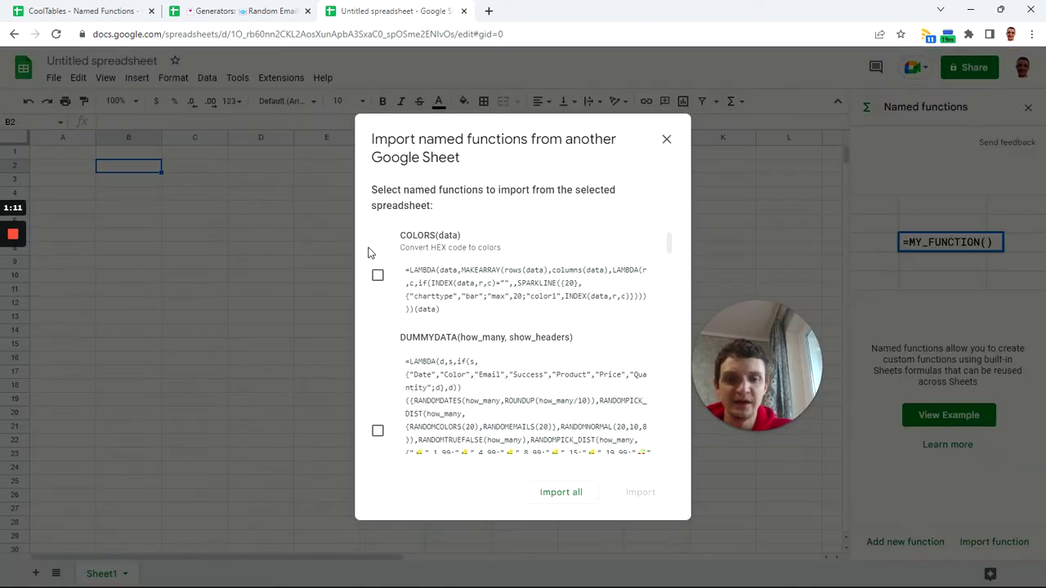
pyautogui.scroll(-5, 511, 343)
pyautogui.scroll(5, 511, 343)
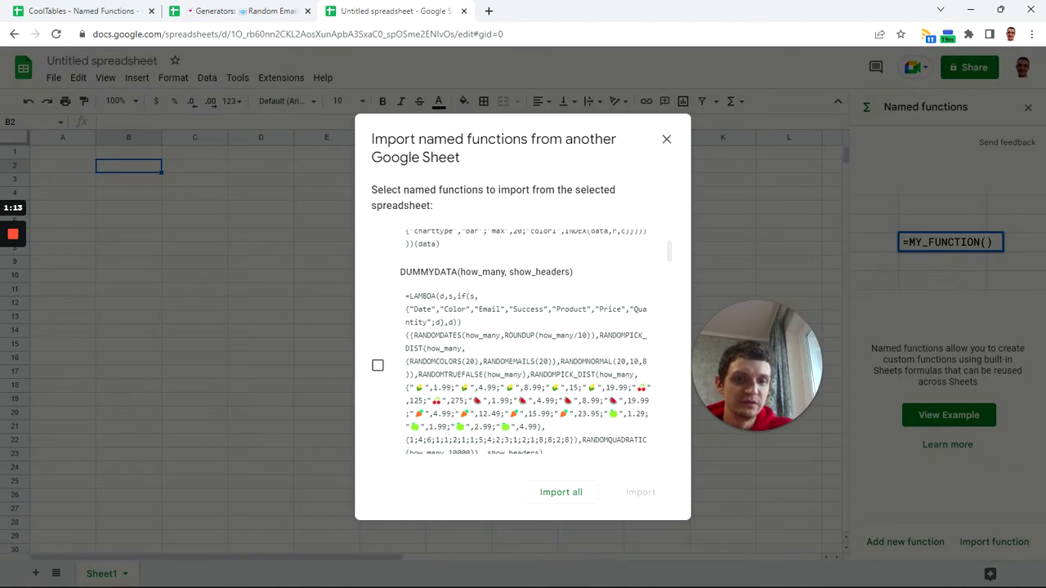
pyautogui.click(556, 490)
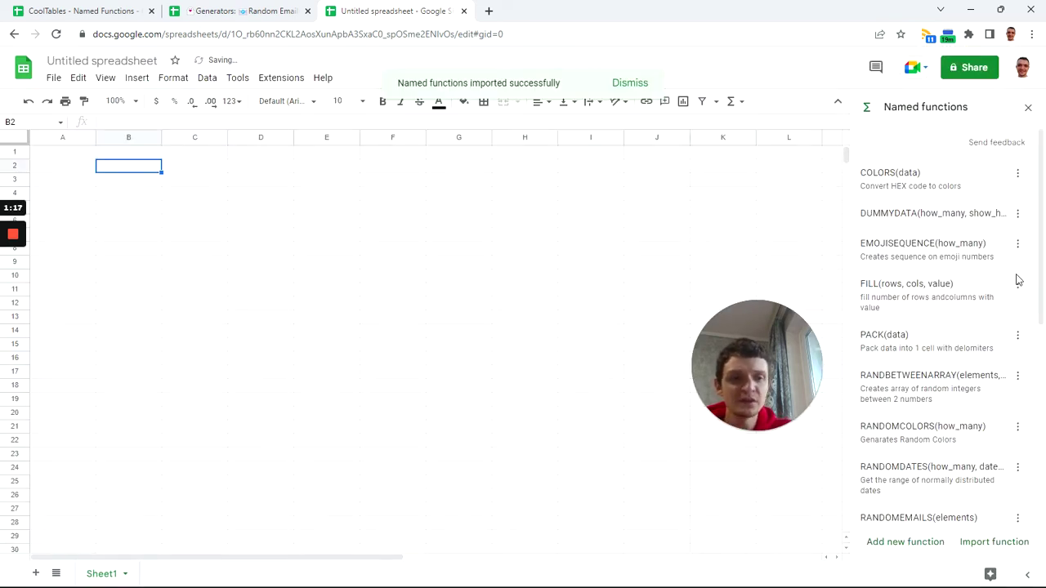
# Enter =DUMMYDATA(1000, 0) in B2, picking DUMMYDATA from the autocomplete.
pyautogui.scroll(-1, 940, 282)
pyautogui.scroll(-2, 936, 284)
pyautogui.scroll(5, 871, 289)
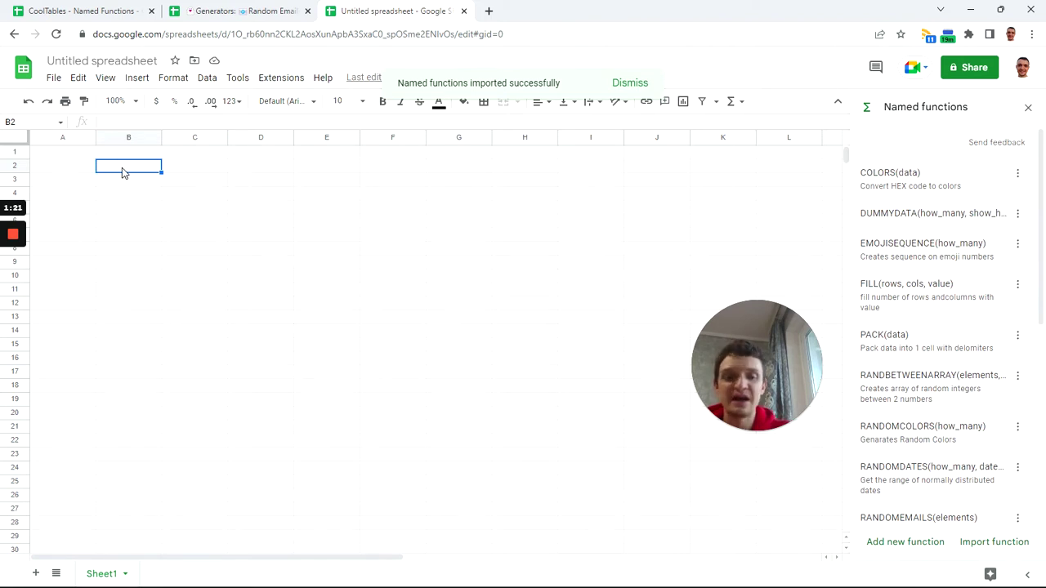
pyautogui.write('=du')
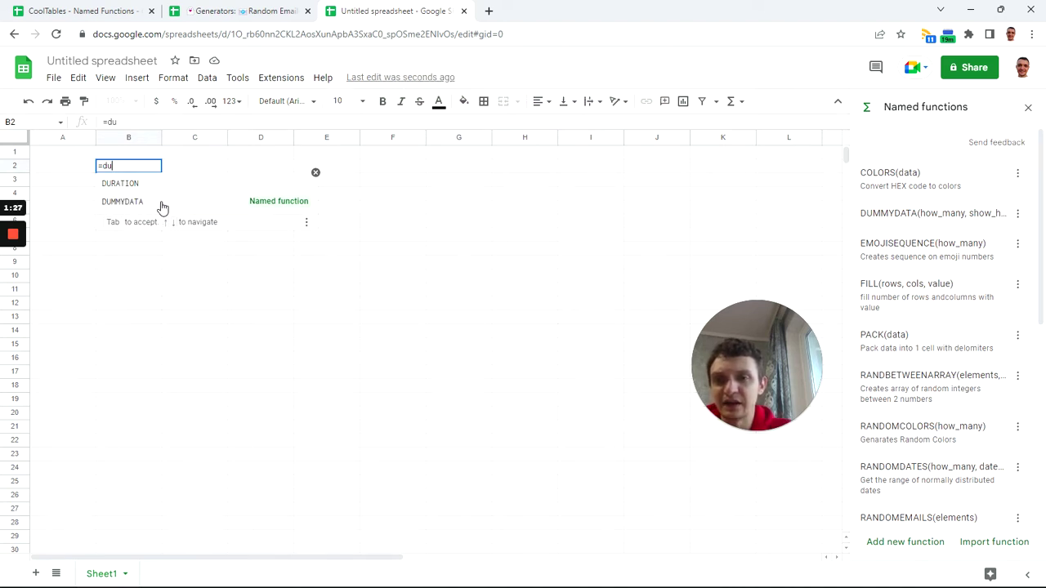
pyautogui.click(162, 205)
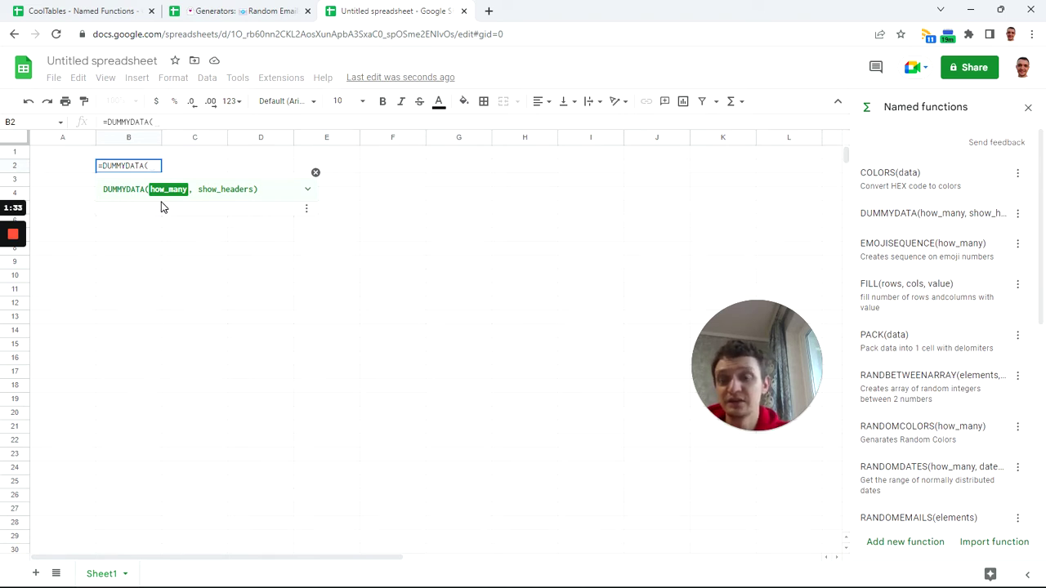
pyautogui.write('100')
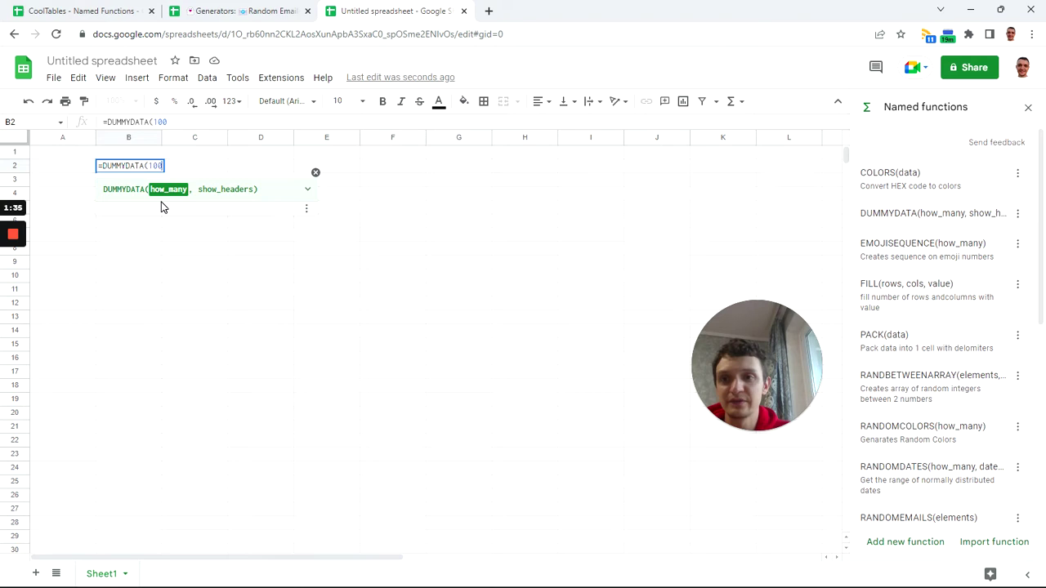
pyautogui.write(',')
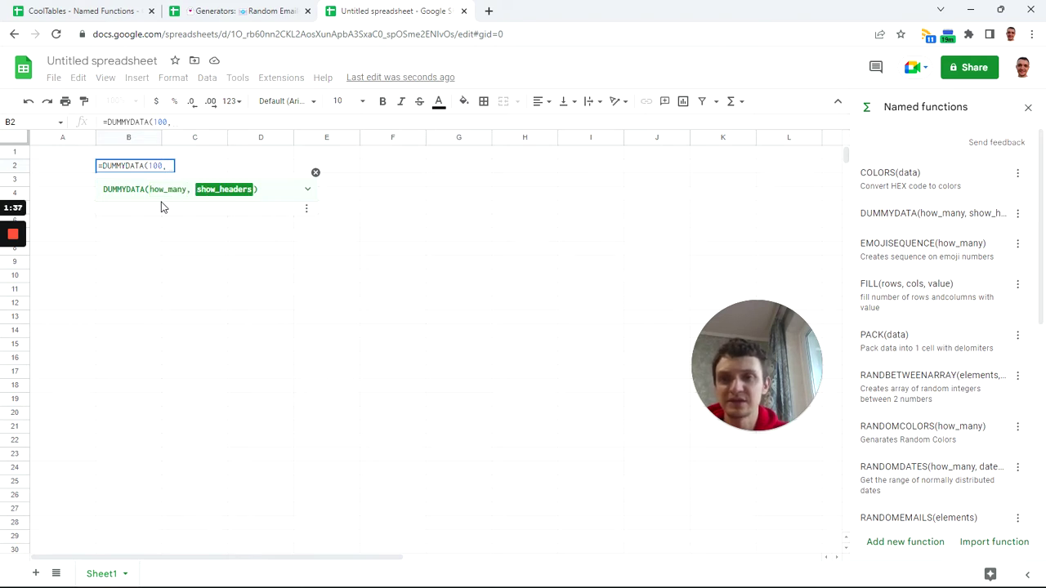
pyautogui.press('BackSpace')
pyautogui.write('0, ')
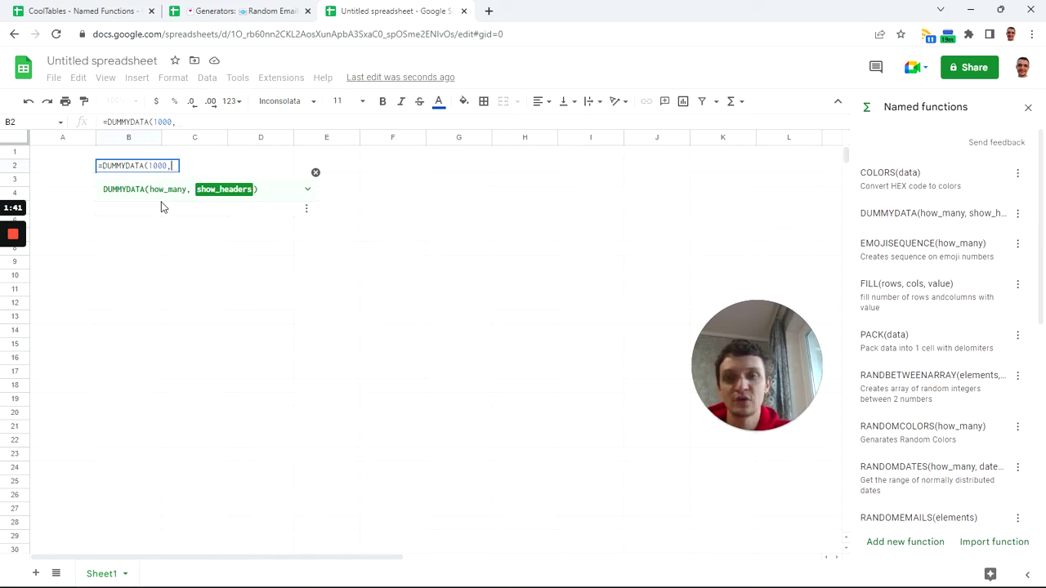
pyautogui.write('0)')
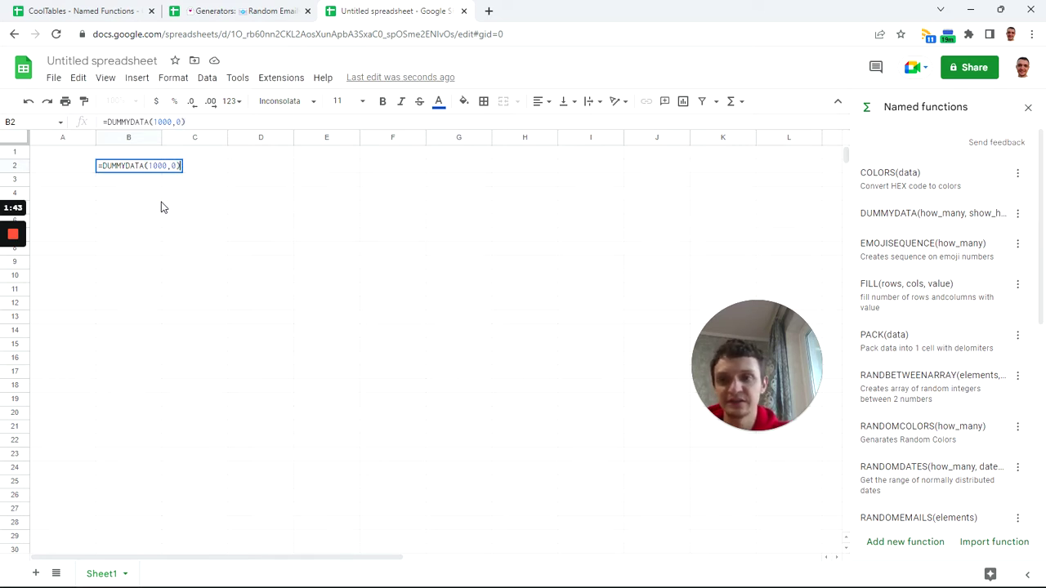
# Commit the DUMMYDATA formula in B2 and check the 1000 generated rows from bottom to top.
pyautogui.press('Return')
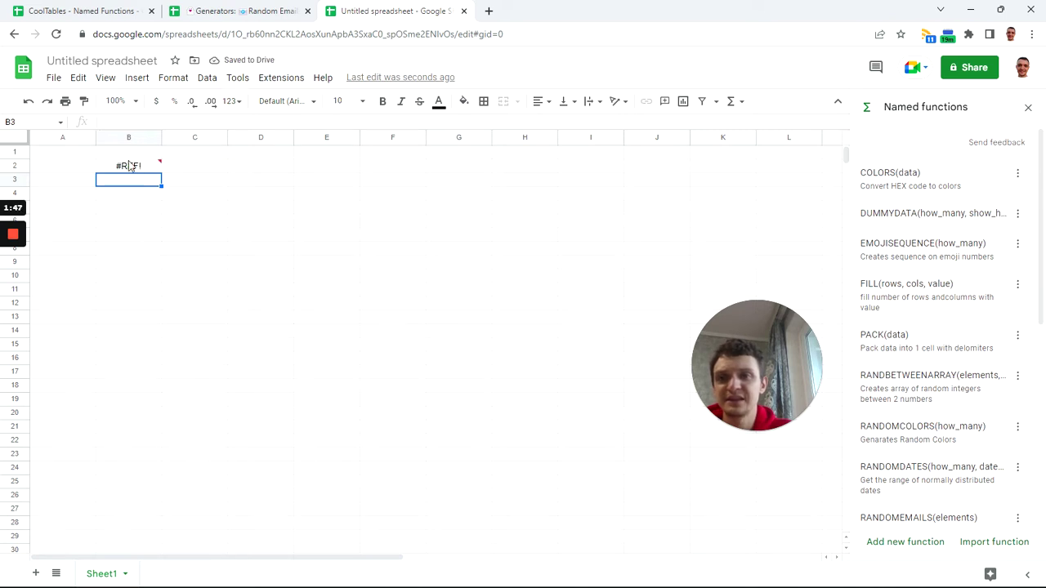
pyautogui.moveTo(130, 172)
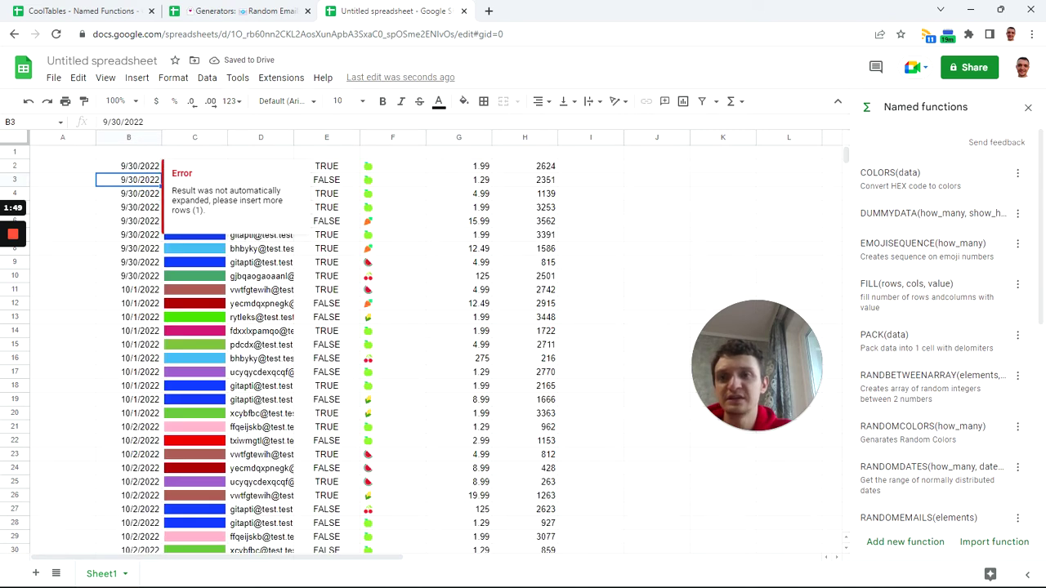
pyautogui.click(143, 172)
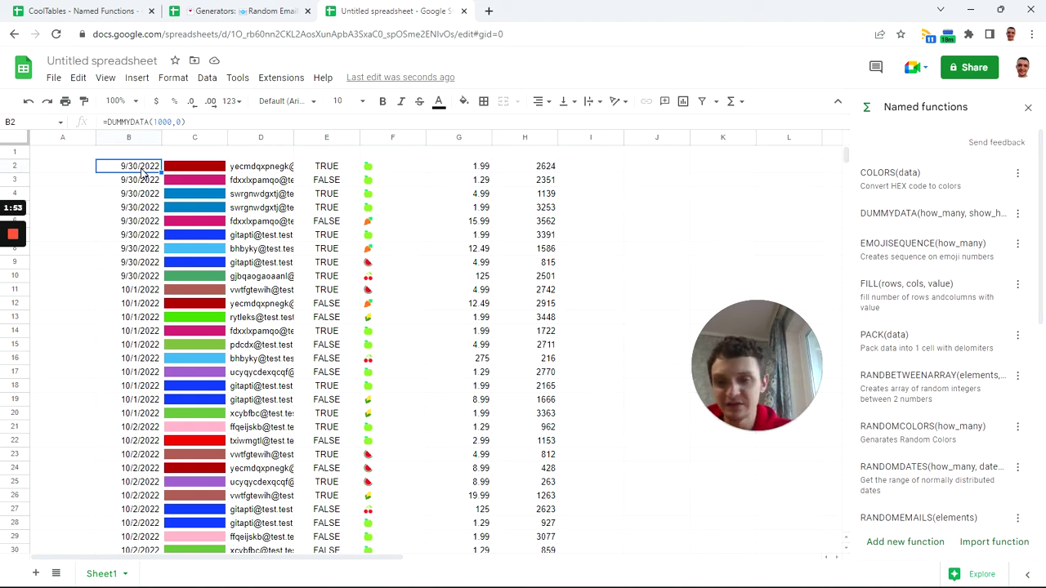
pyautogui.hotkey('ctrl', 'Down')
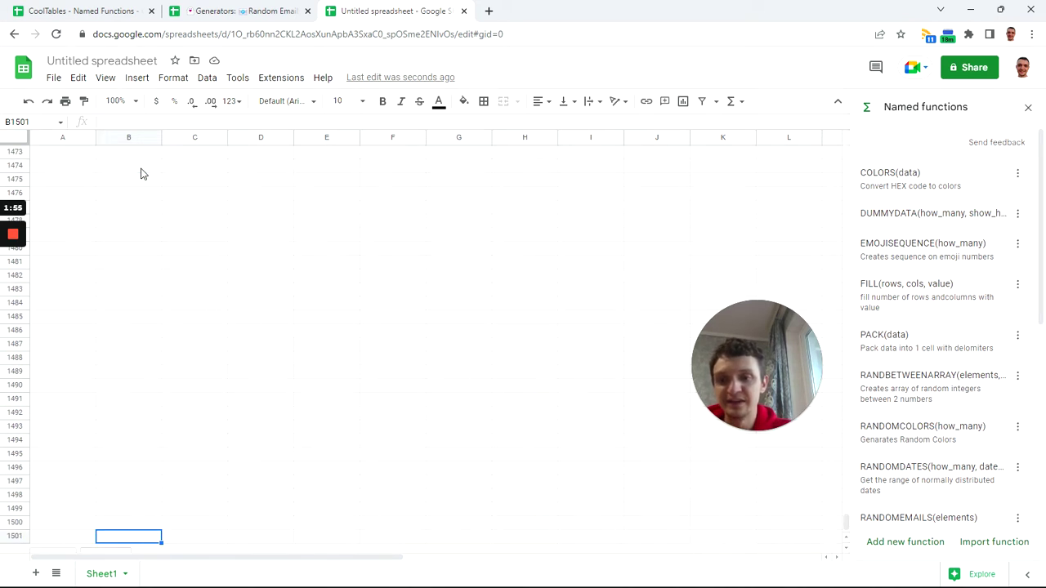
pyautogui.hotkey('ctrl', 'Up')
pyautogui.hotkey('ctrl', 'Up')
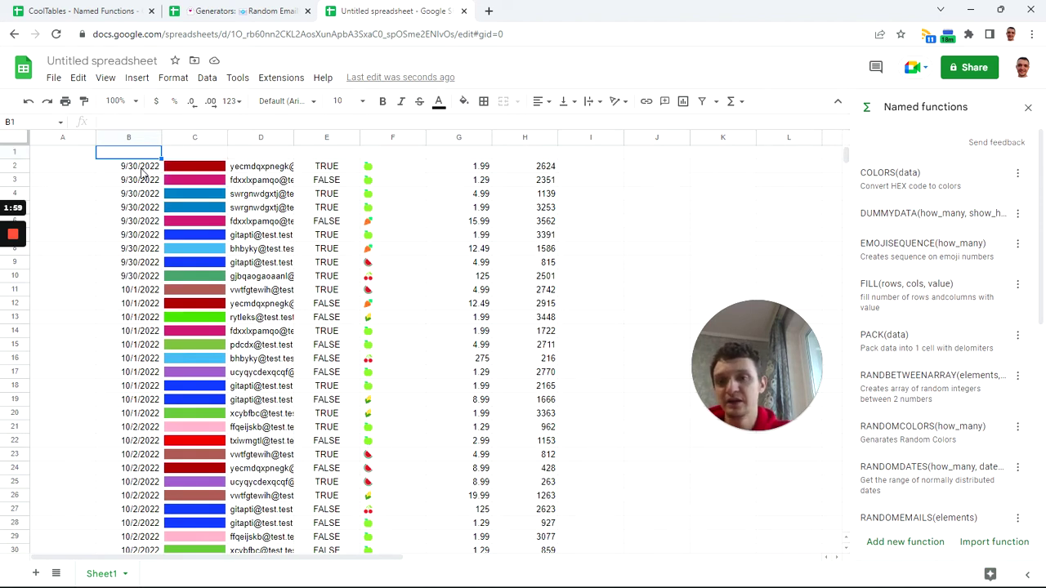
pyautogui.click(125, 170)
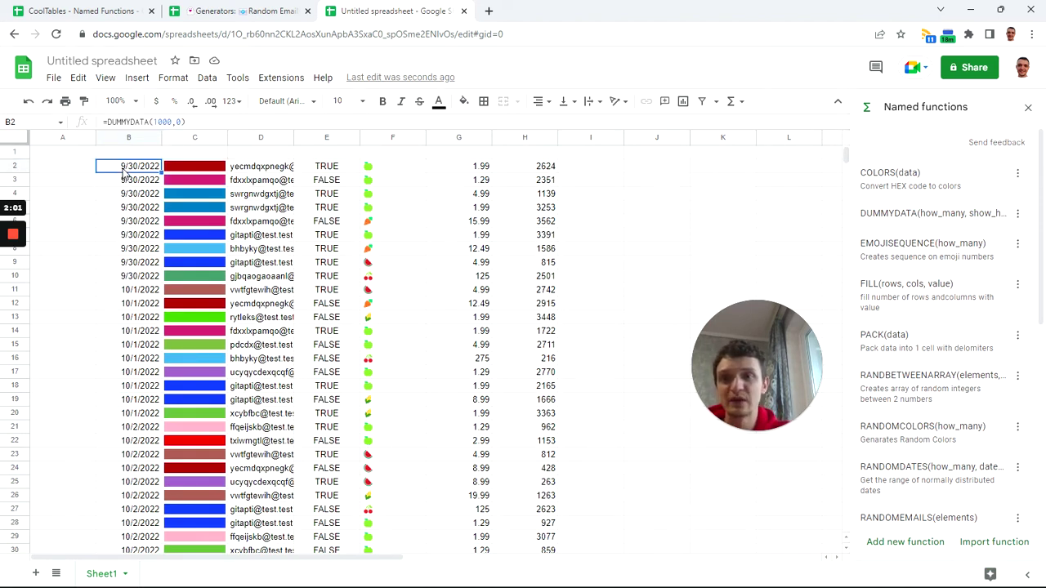
pyautogui.scroll(-13, 452, 273)
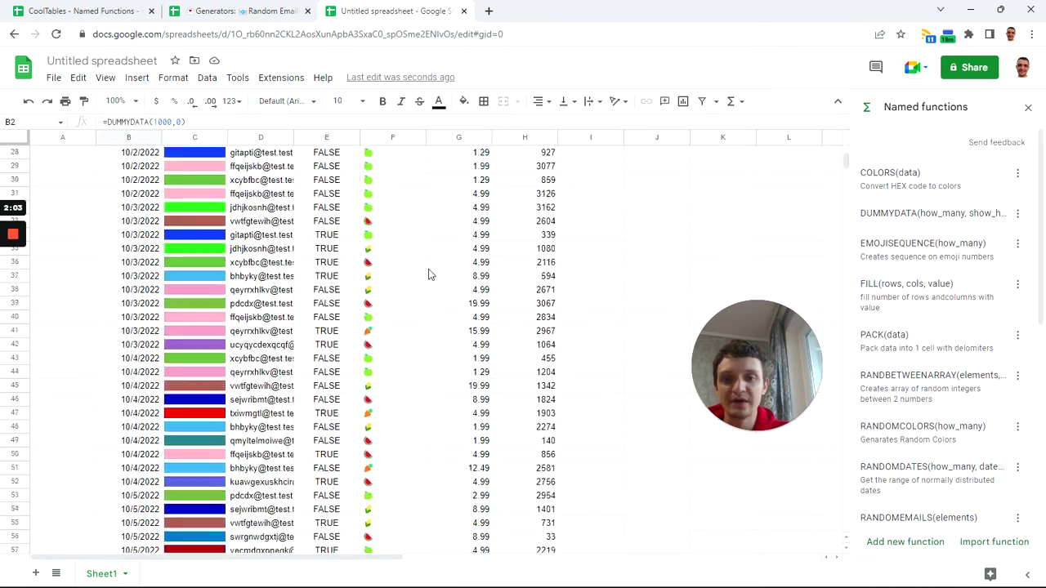
pyautogui.scroll(13, 431, 274)
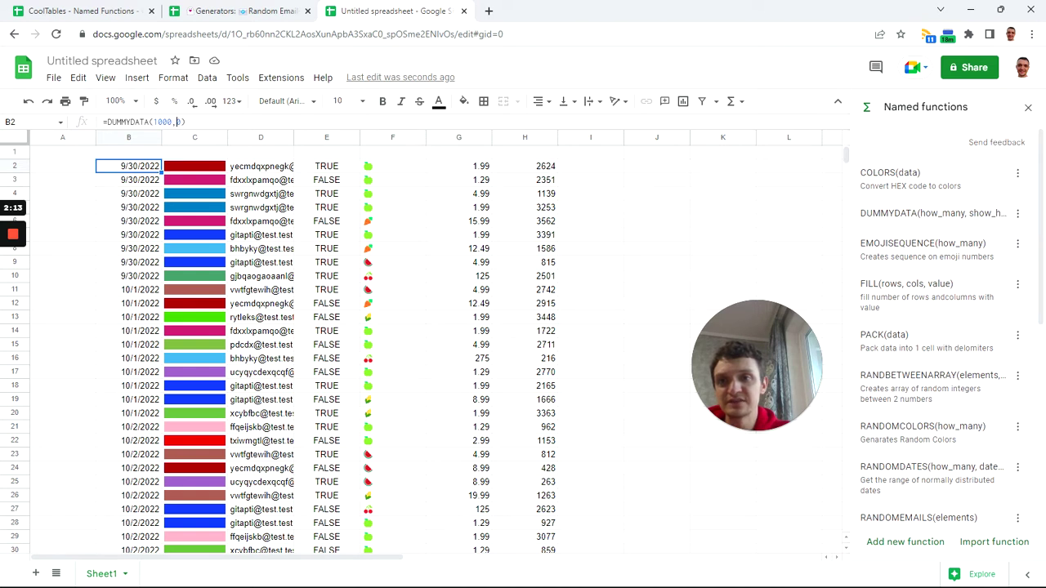
# Update B2 to =DUMMYDATA(1000,1) so headers Date, Color, Email, Success, Product, Price, Quantity appear.
pyautogui.write('0')
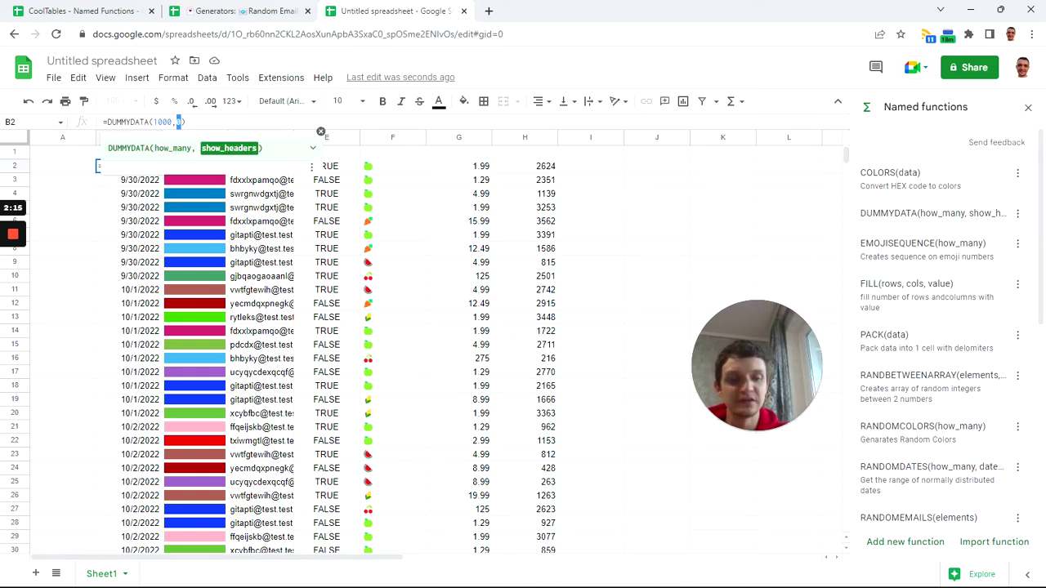
pyautogui.press('Return')
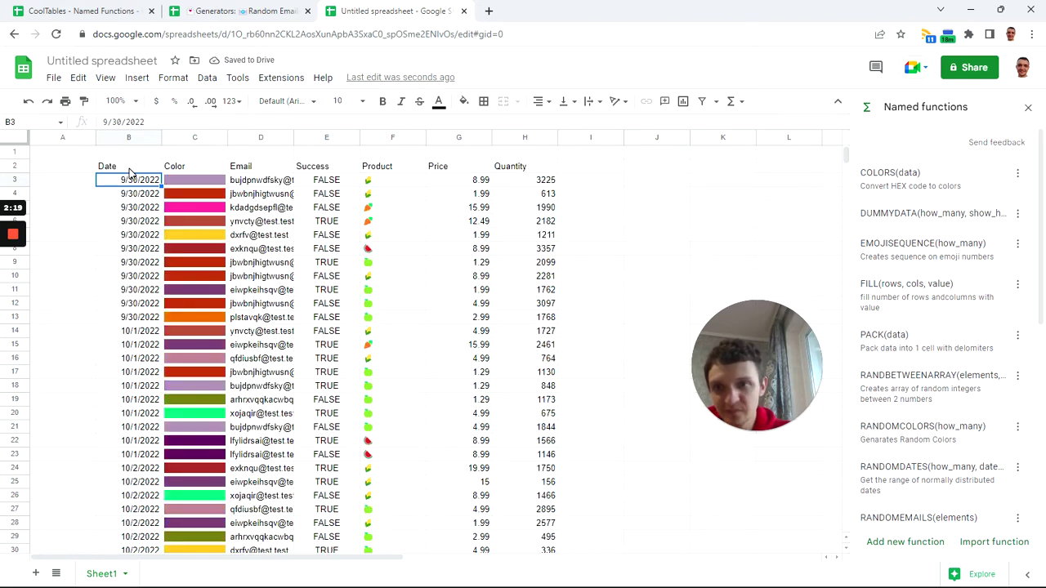
pyautogui.click(129, 169)
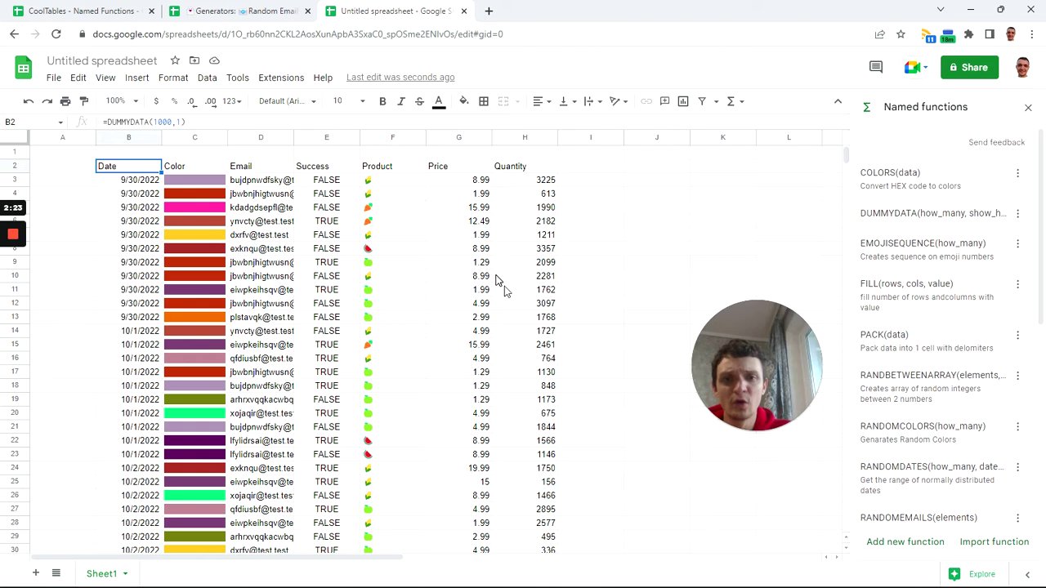
pyautogui.scroll(-4, 379, 295)
pyautogui.scroll(3, 380, 298)
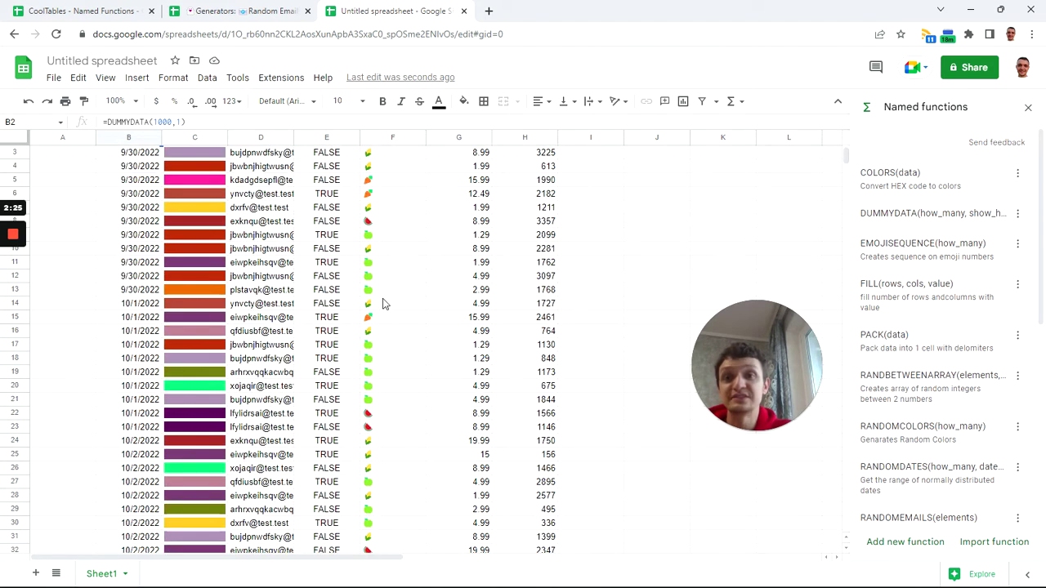
# Copy the Sales Report QUERY formula from T5 of the Generators Dummy Data sheet.
pyautogui.click(270, 9)
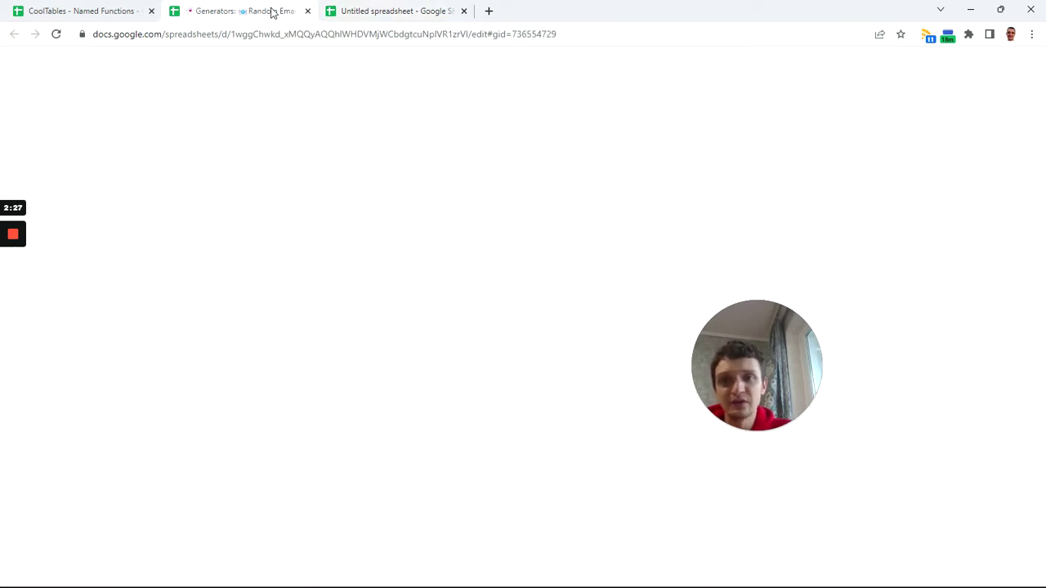
pyautogui.click(733, 576)
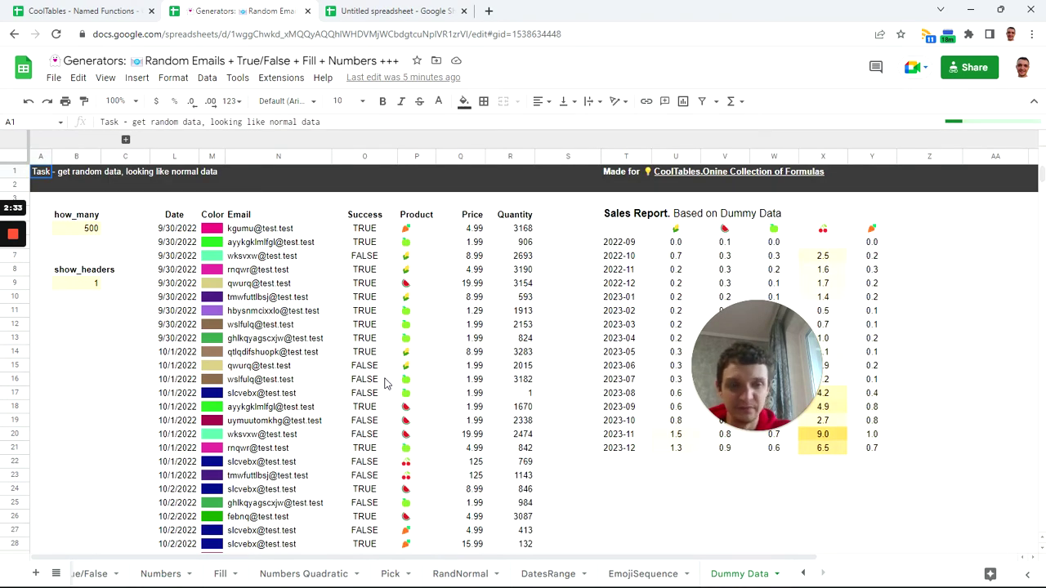
pyautogui.click(626, 243)
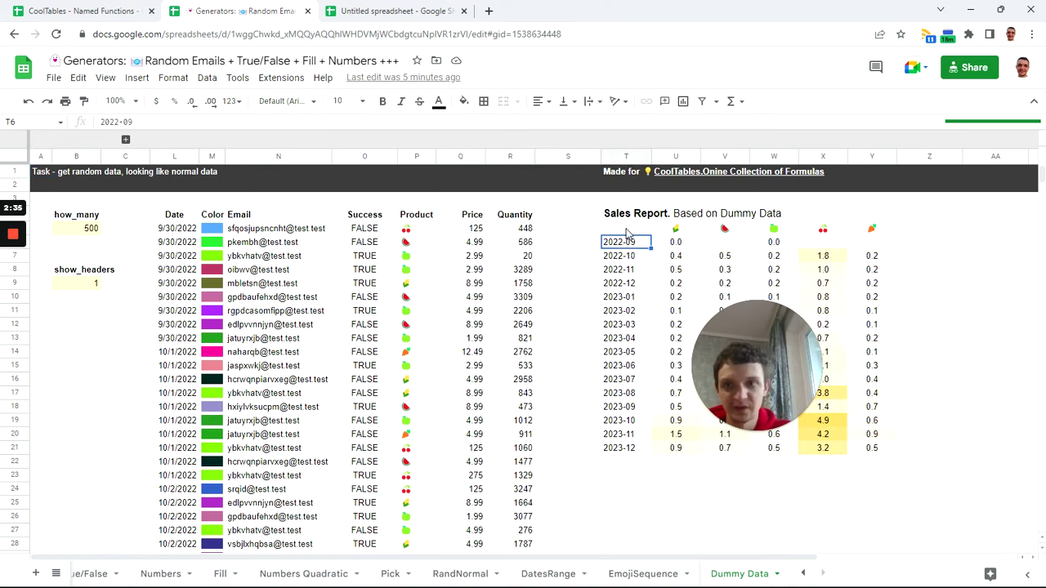
pyautogui.click(626, 229)
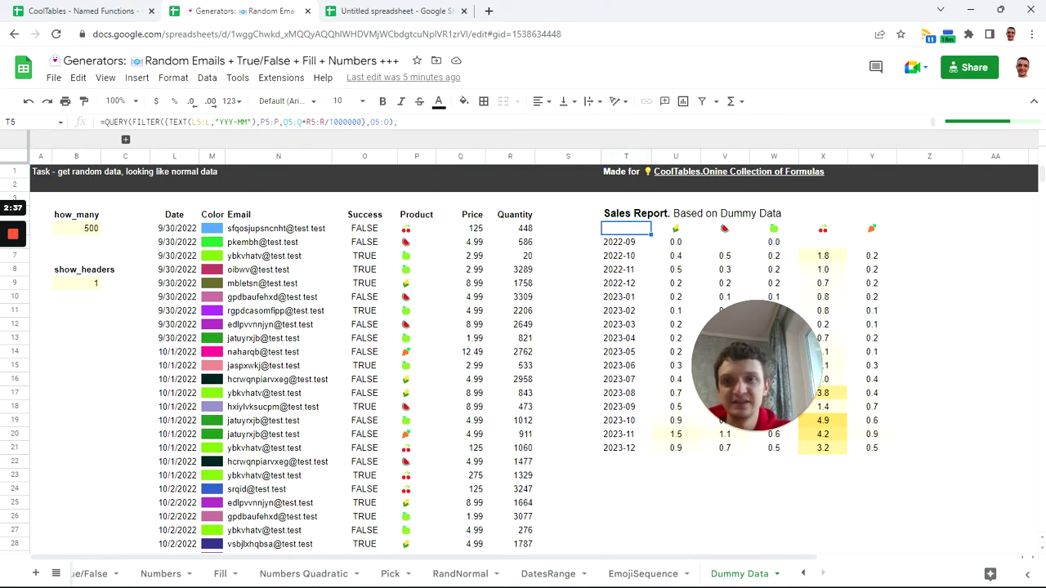
pyautogui.click(398, 122)
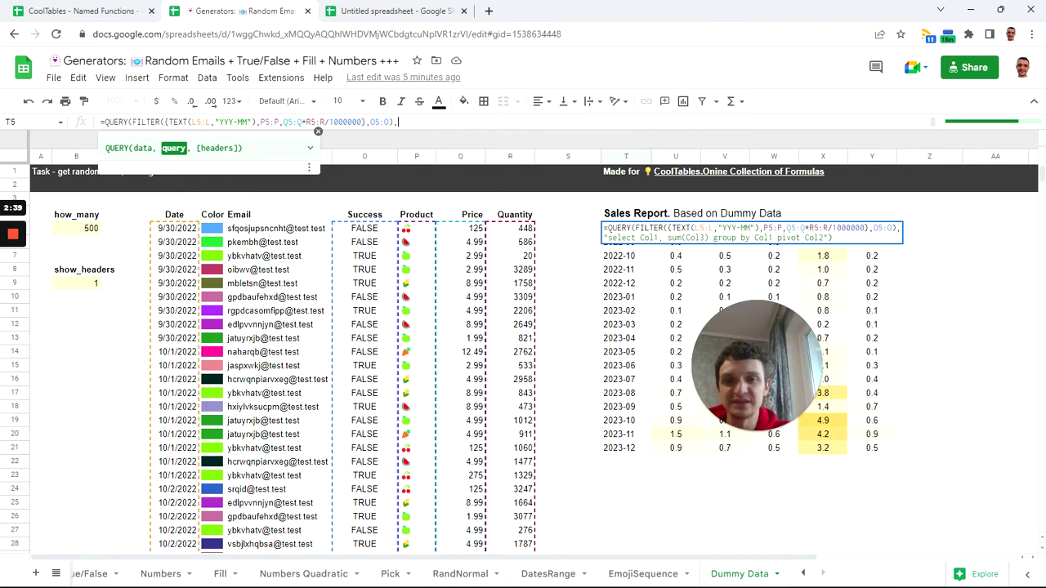
pyautogui.press('Return')
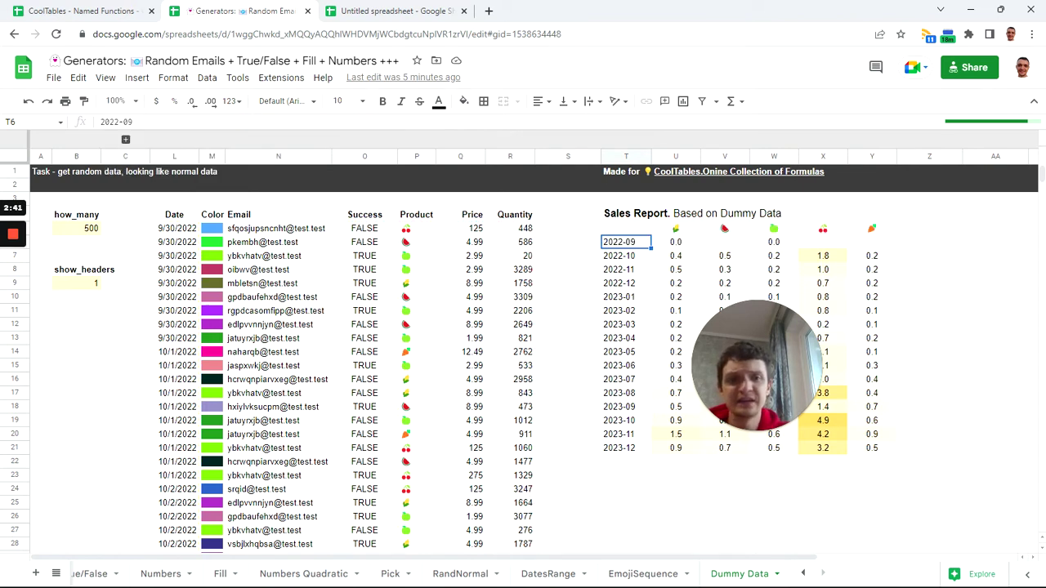
pyautogui.click(627, 232)
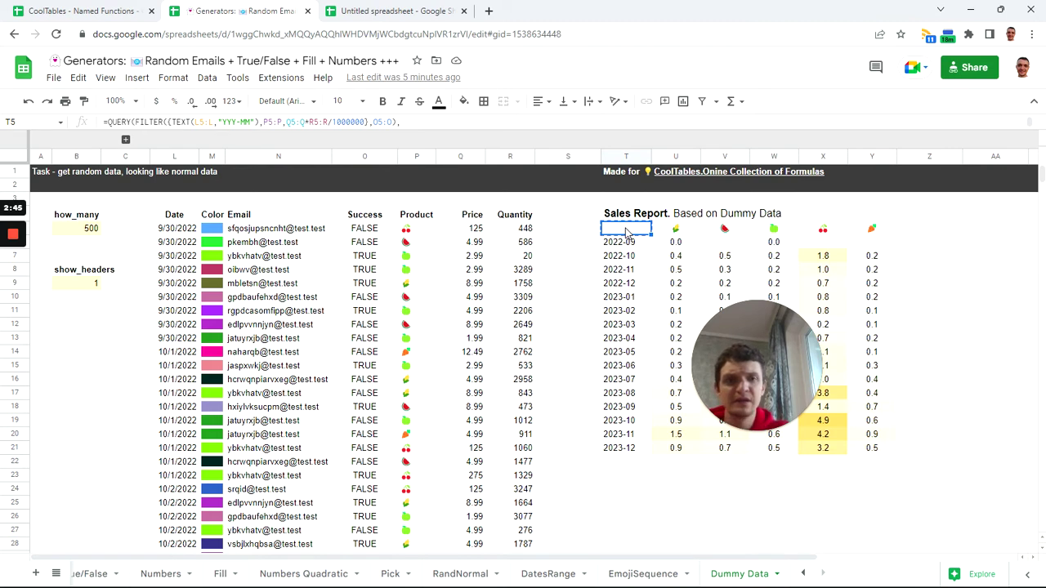
pyautogui.click(394, 11)
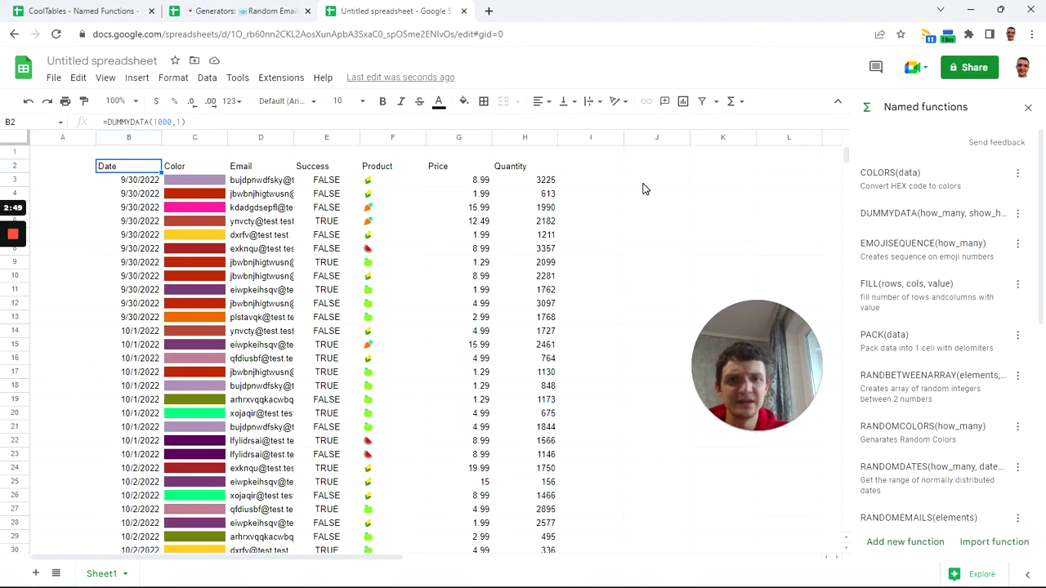
# Paste the QUERY formula into J3 to build the 2022-09 to 2023-01 month-by-product table.
pyautogui.click(643, 184)
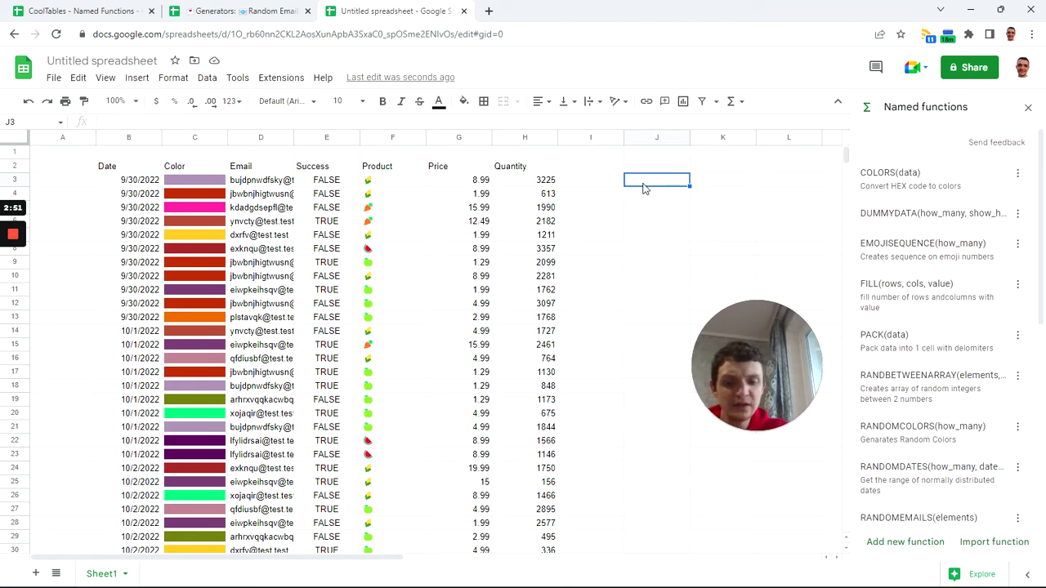
pyautogui.hotkey('ctrl', 'v')
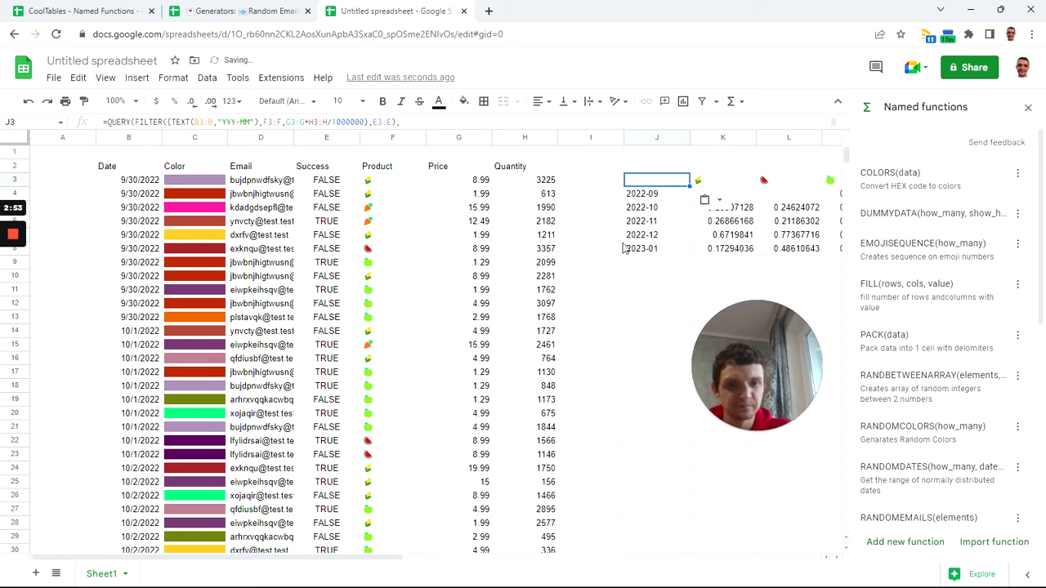
pyautogui.moveTo(373, 560); pyautogui.dragTo(518, 561)
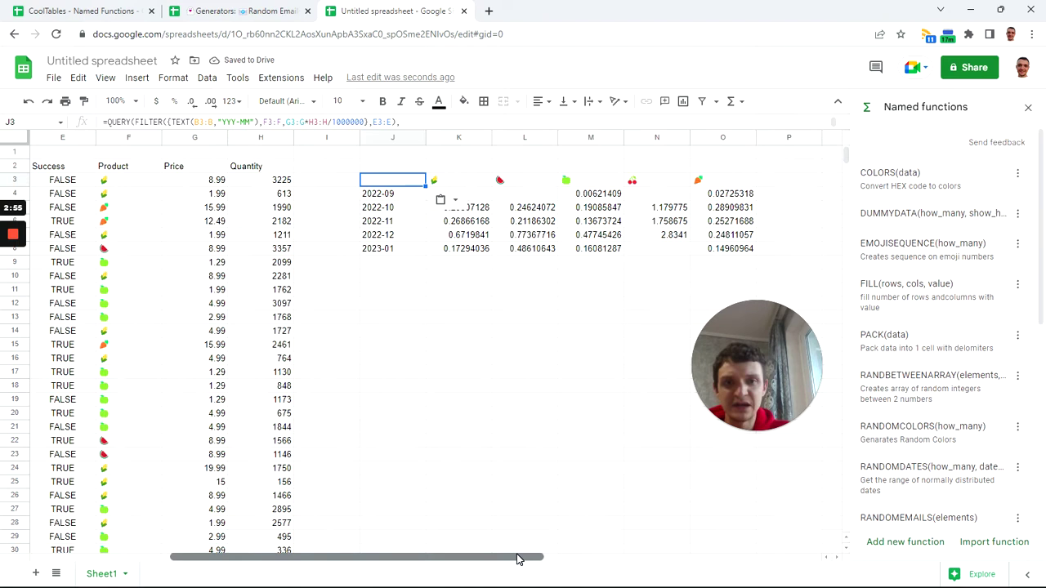
pyautogui.click(507, 364)
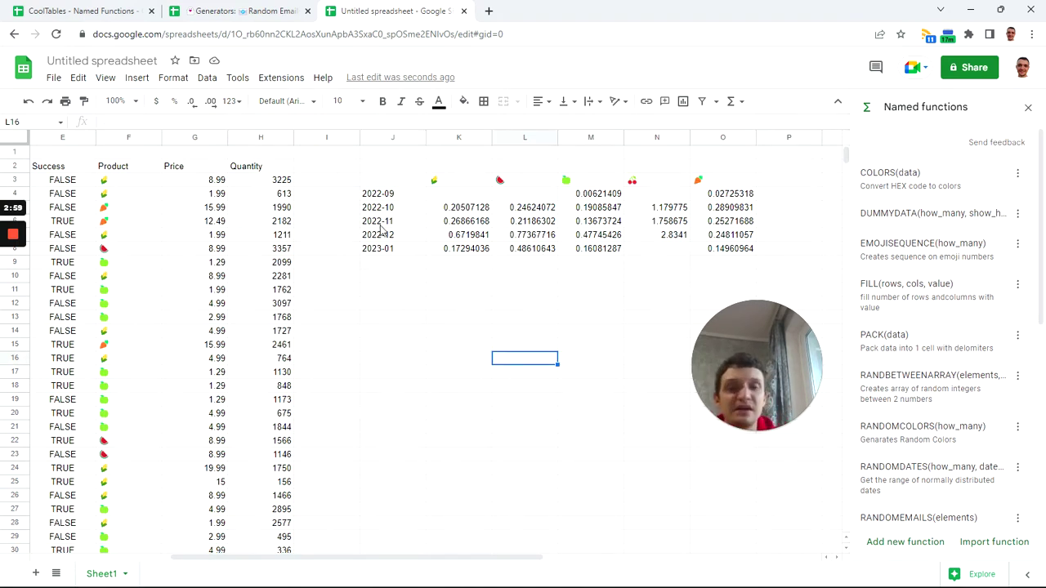
pyautogui.click(459, 194)
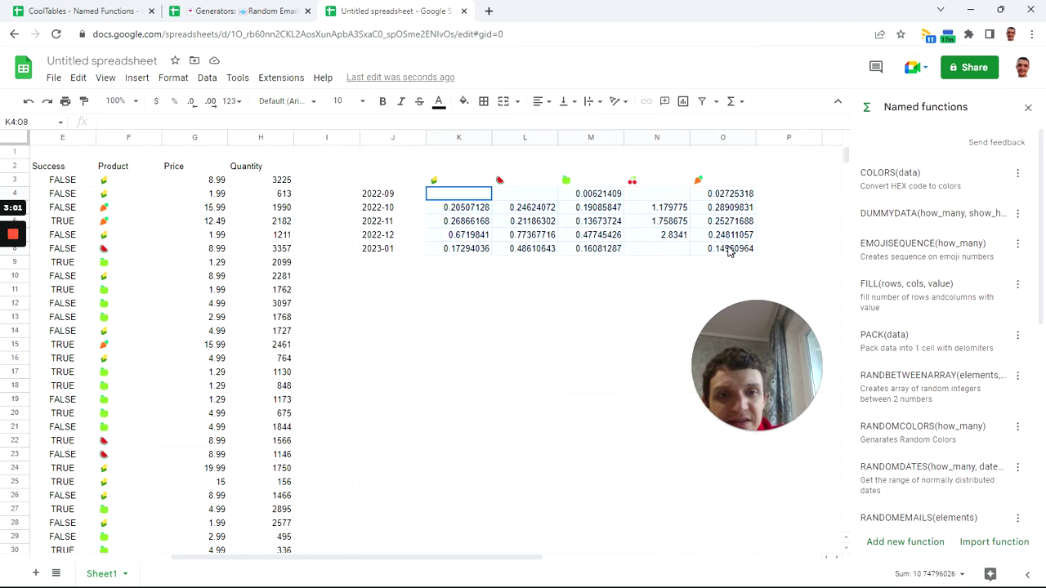
# Format the report values K4:O8 with two decimals and centre alignment.
pyautogui.keyDown('shift'); pyautogui.click(731, 249); pyautogui.keyUp('shift')
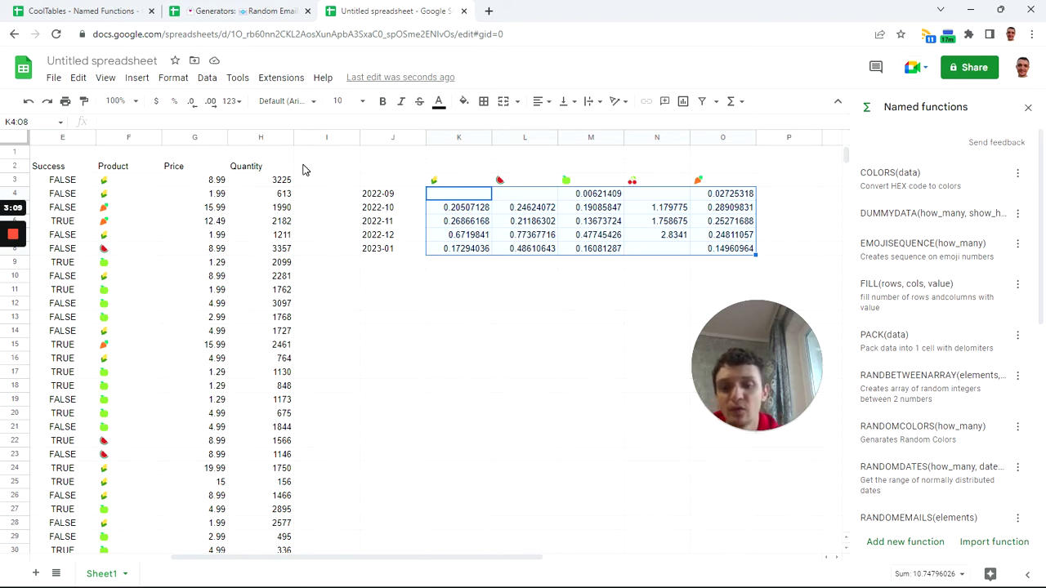
pyautogui.write('=')
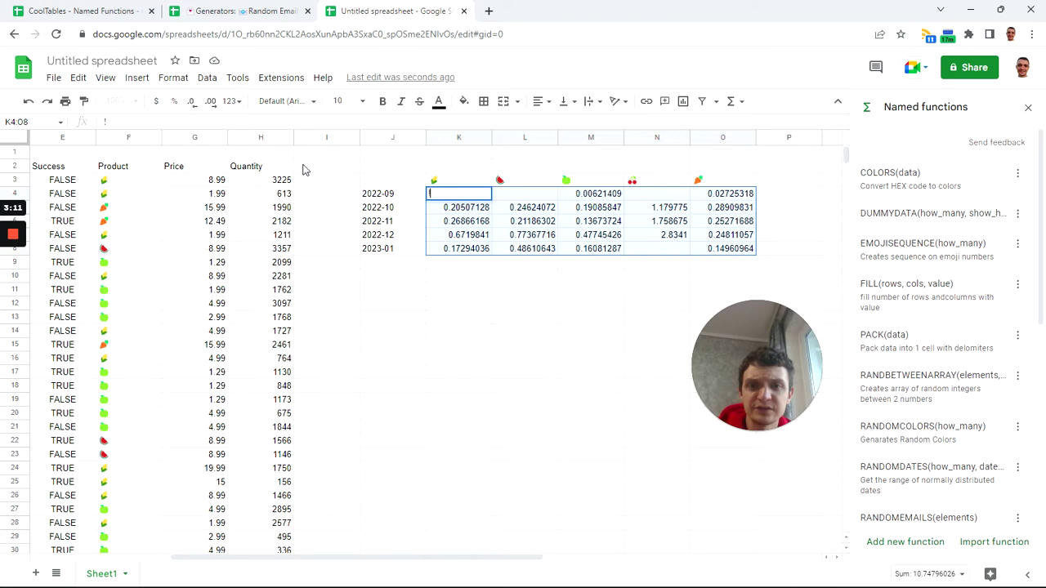
pyautogui.press('Escape')
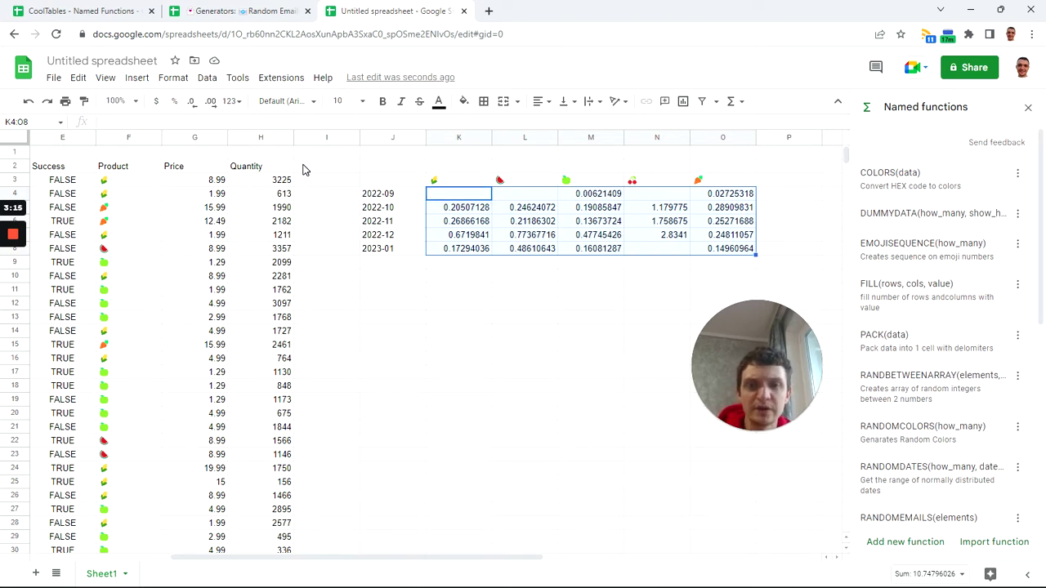
pyautogui.hotkey('ctrl', 'shift', '1')
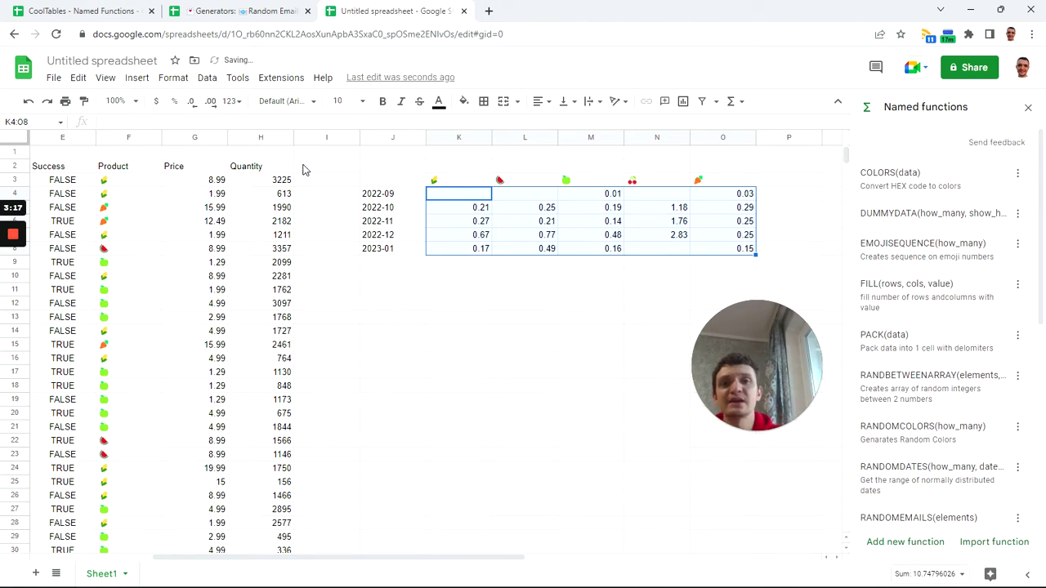
pyautogui.click(541, 101)
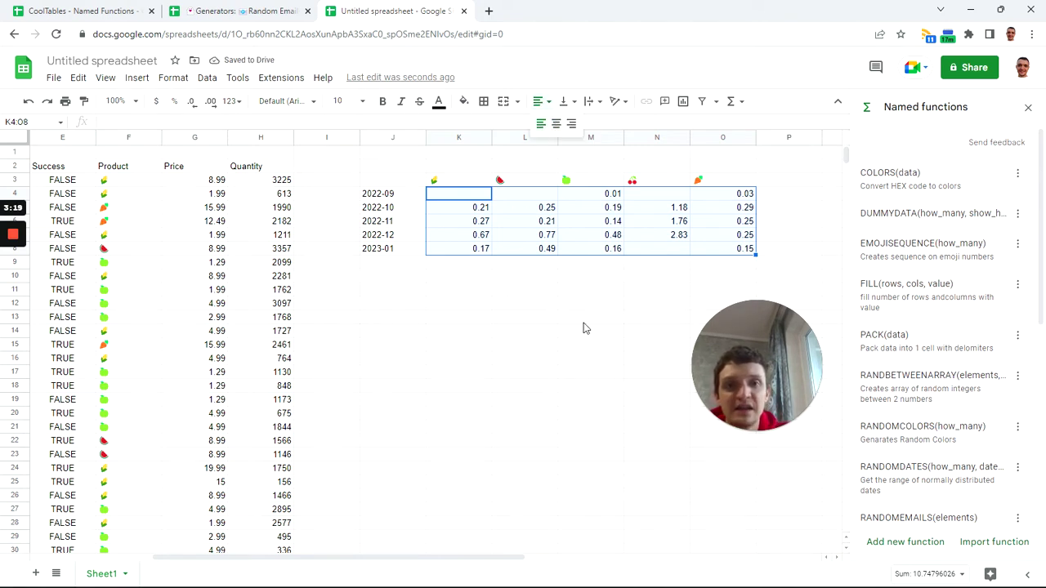
pyautogui.hotkey('ctrl', 'shift', 'e')
pyautogui.click(556, 318)
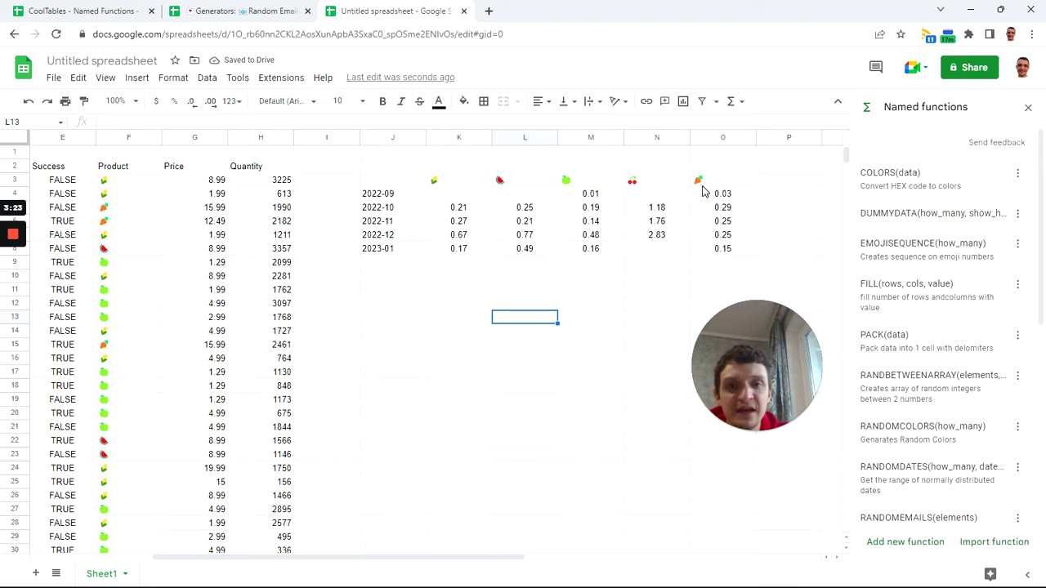
# Centre the product emoji headers in K3:O3.
pyautogui.click(434, 180)
pyautogui.keyDown('shift'); pyautogui.click(699, 181); pyautogui.keyUp('shift')
pyautogui.click(538, 101)
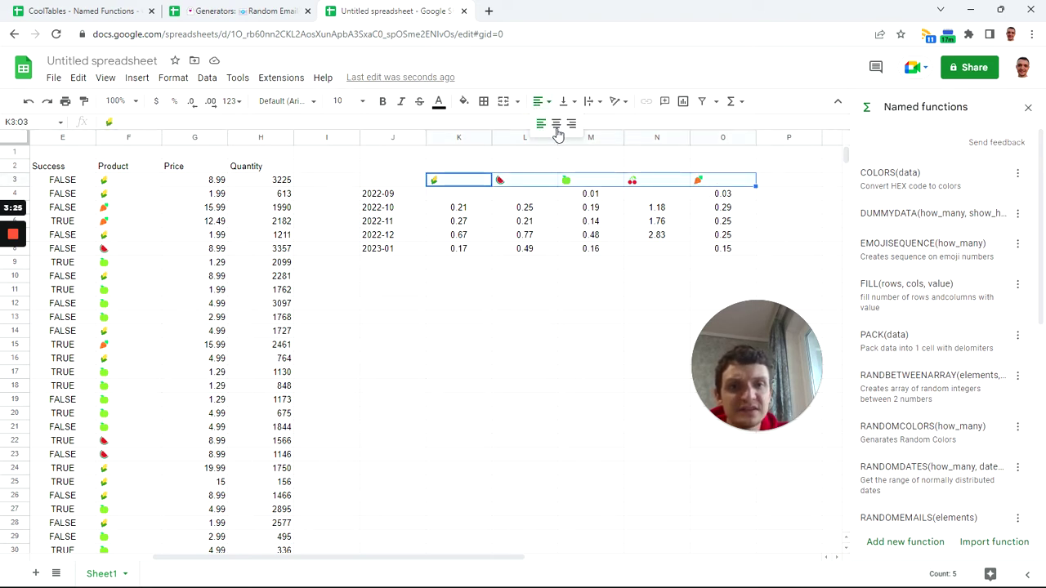
pyautogui.click(556, 124)
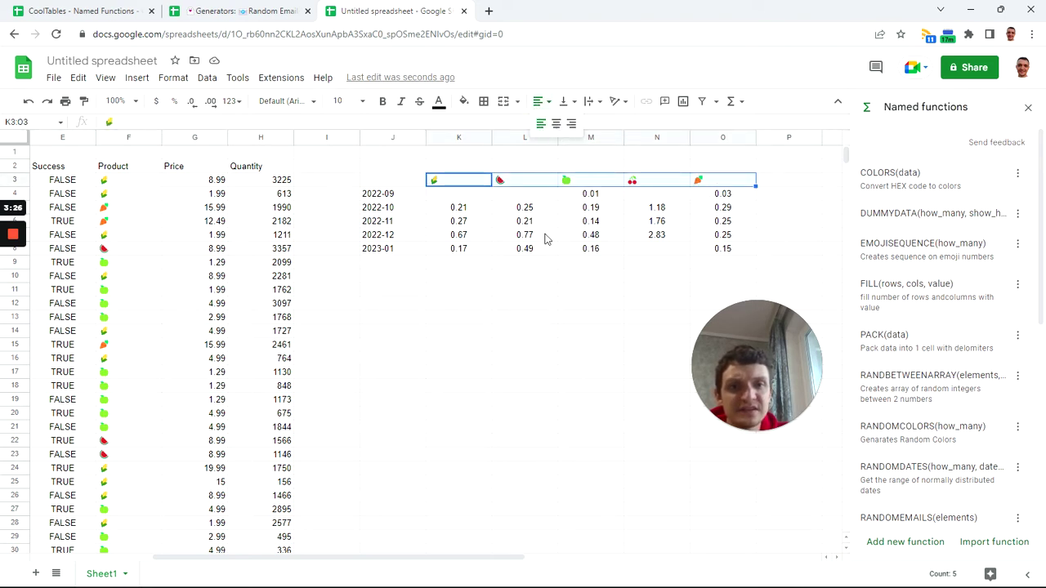
pyautogui.click(451, 198)
pyautogui.keyDown('shift'); pyautogui.click(719, 253); pyautogui.keyUp('shift')
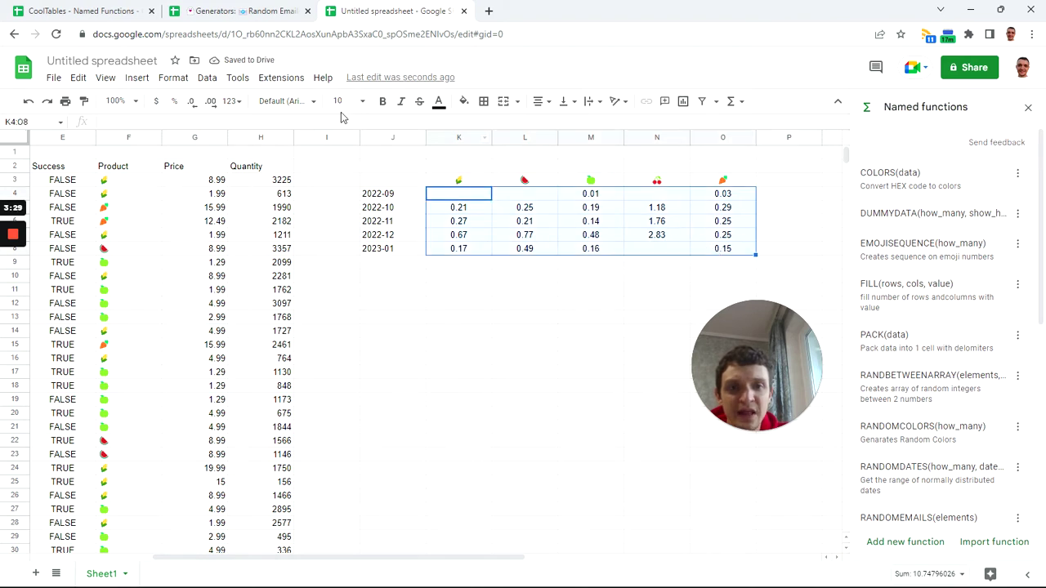
# Add a yellow preset color-scale conditional formatting rule to K4:O8.
pyautogui.click(173, 78)
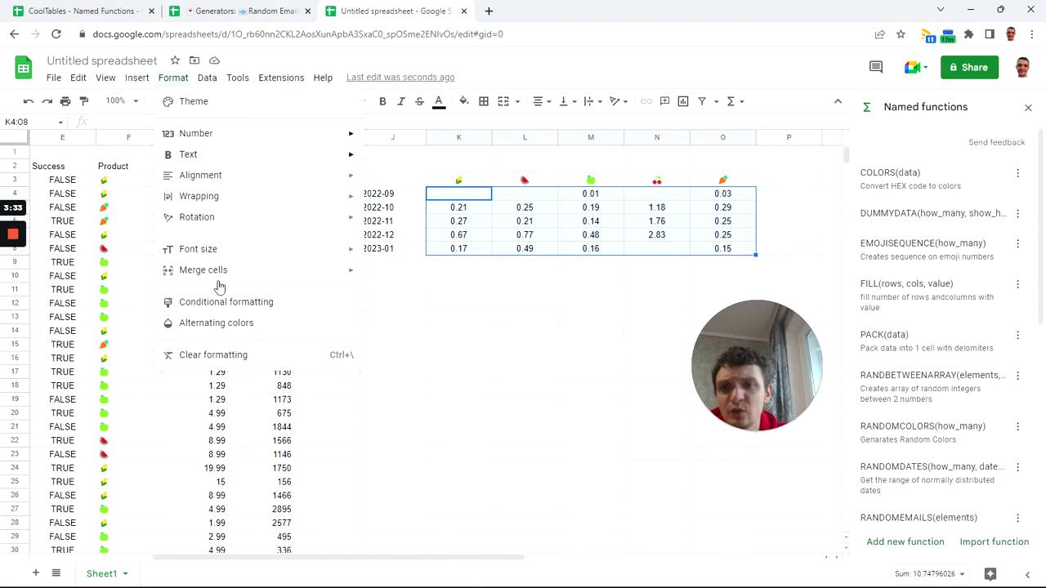
pyautogui.click(233, 302)
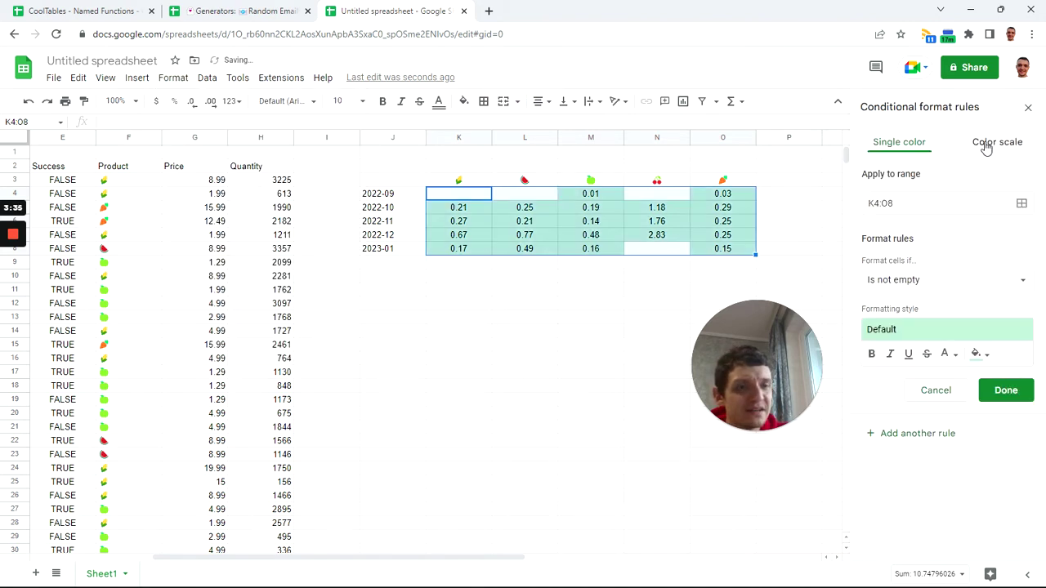
pyautogui.click(987, 146)
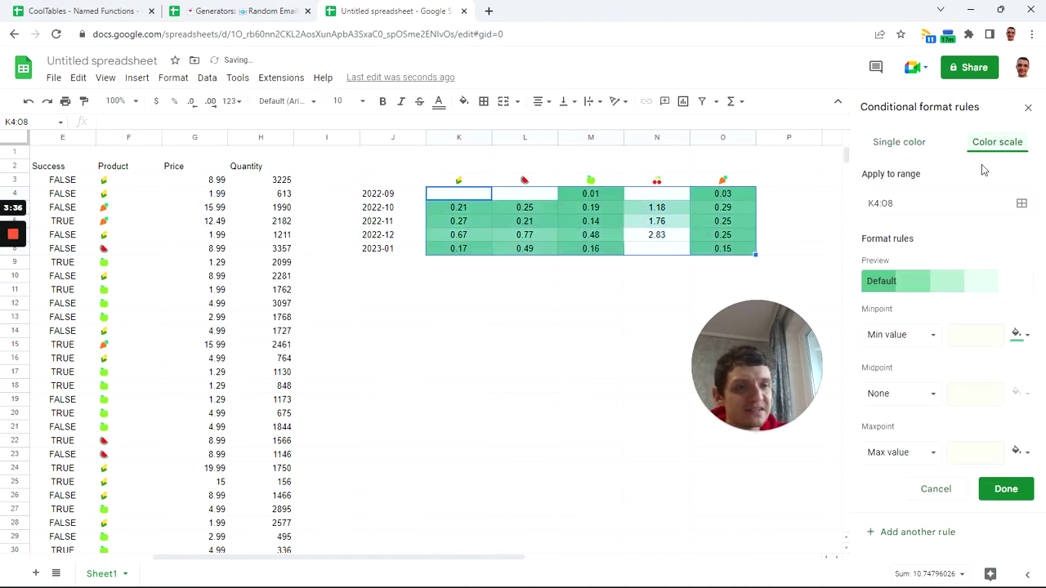
pyautogui.click(981, 287)
pyautogui.click(961, 353)
pyautogui.click(1019, 495)
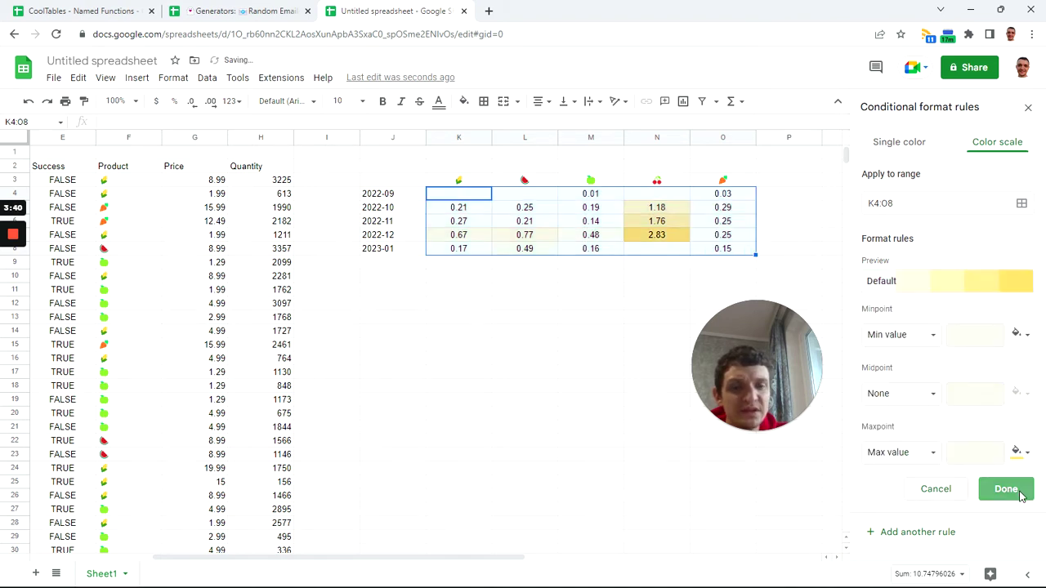
pyautogui.click(1028, 107)
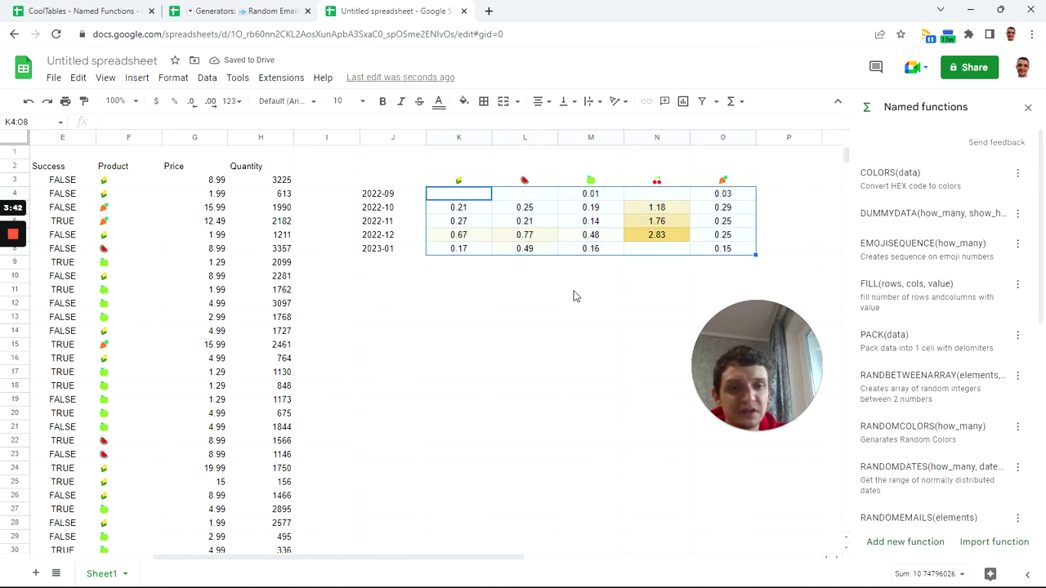
pyautogui.click(631, 293)
# Review the report and generated data, narrowing Color column C and checking emails and quantities.
pyautogui.click(658, 237)
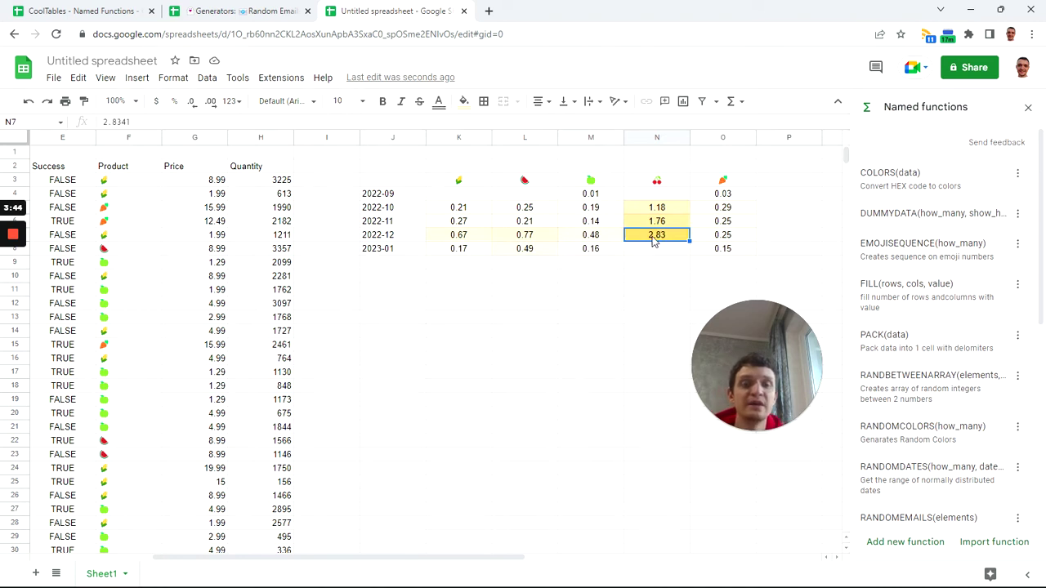
pyautogui.click(478, 288)
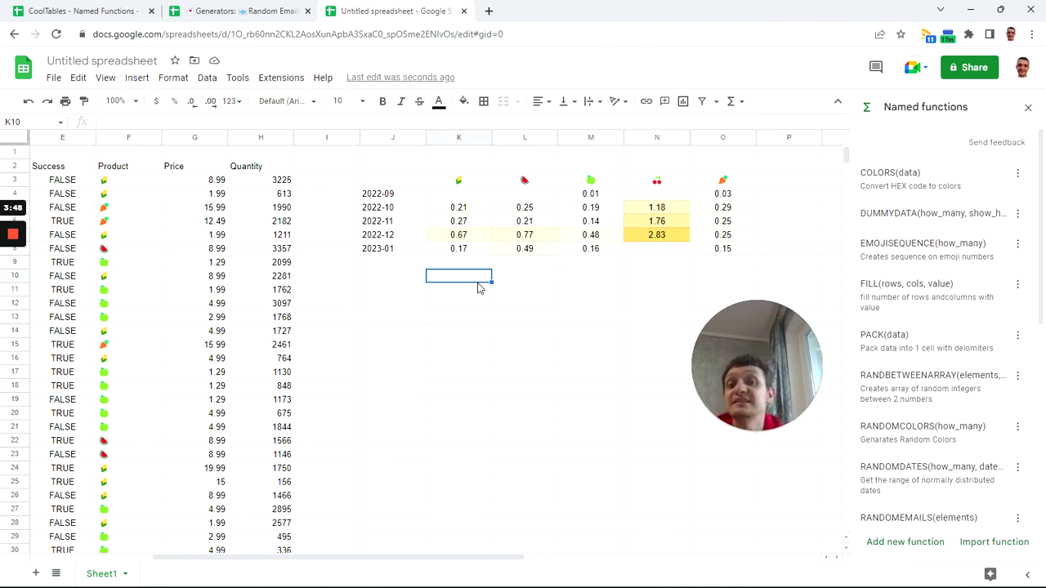
pyautogui.click(381, 196)
pyautogui.click(379, 184)
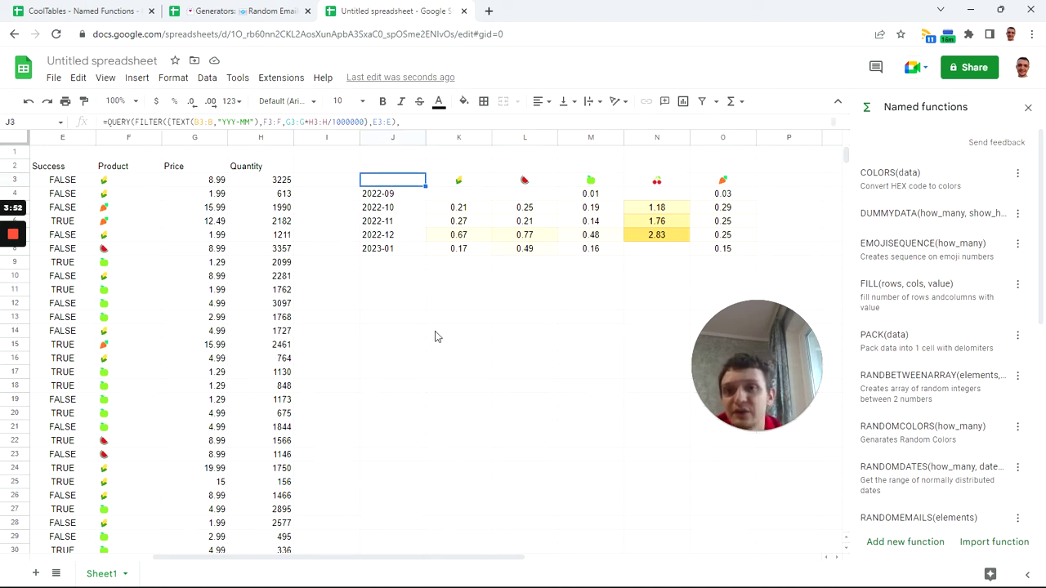
pyautogui.moveTo(485, 559); pyautogui.dragTo(360, 557)
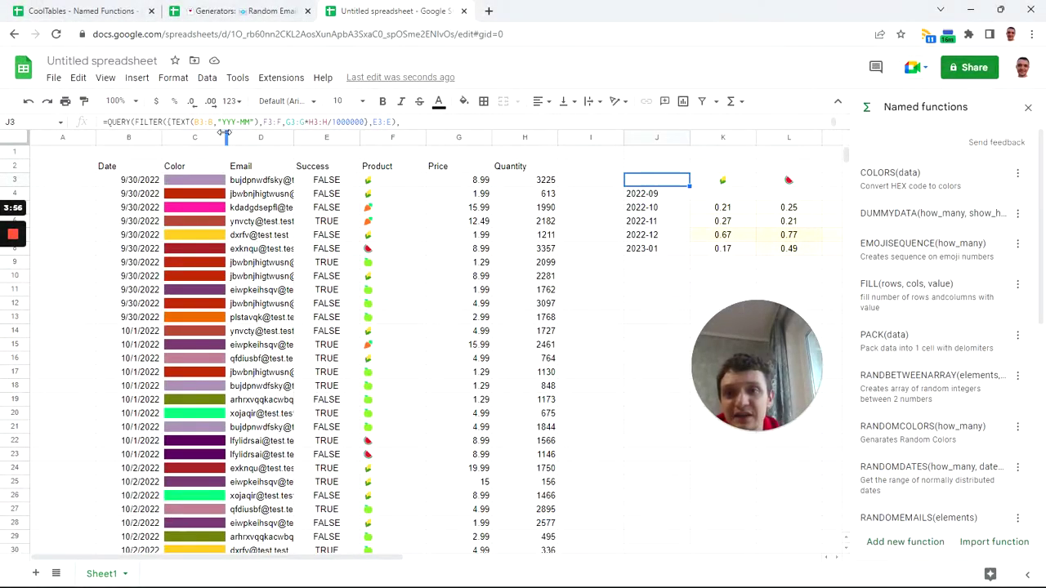
pyautogui.moveTo(228, 134); pyautogui.dragTo(196, 135)
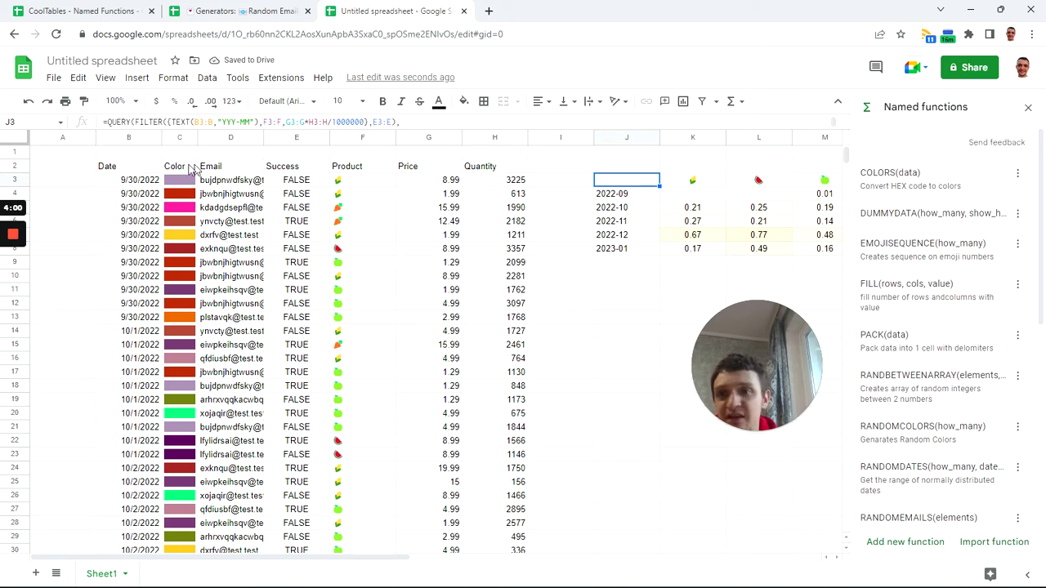
pyautogui.moveTo(190, 169); pyautogui.dragTo(227, 196)
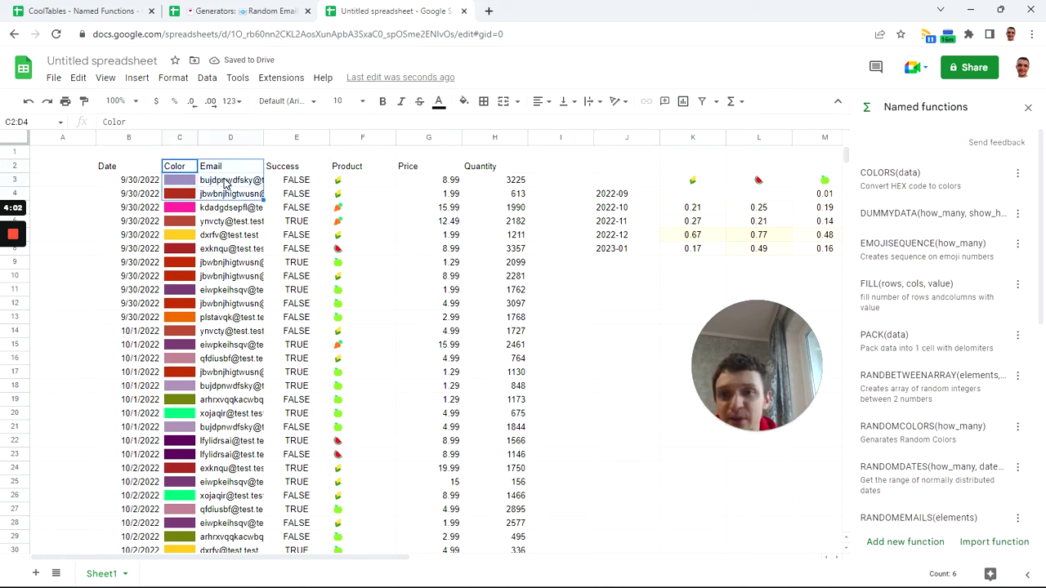
pyautogui.click(226, 183)
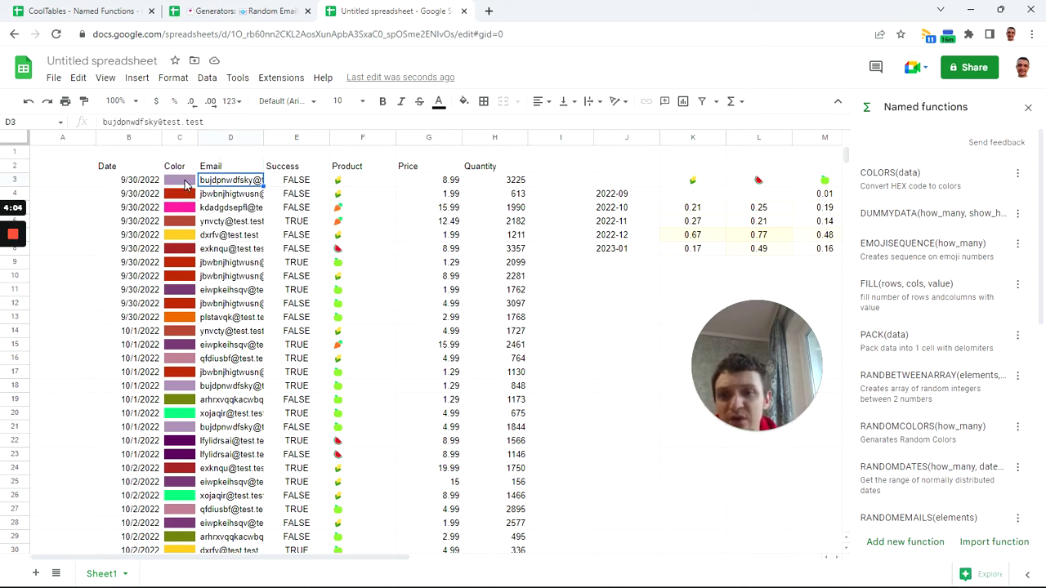
pyautogui.click(220, 364)
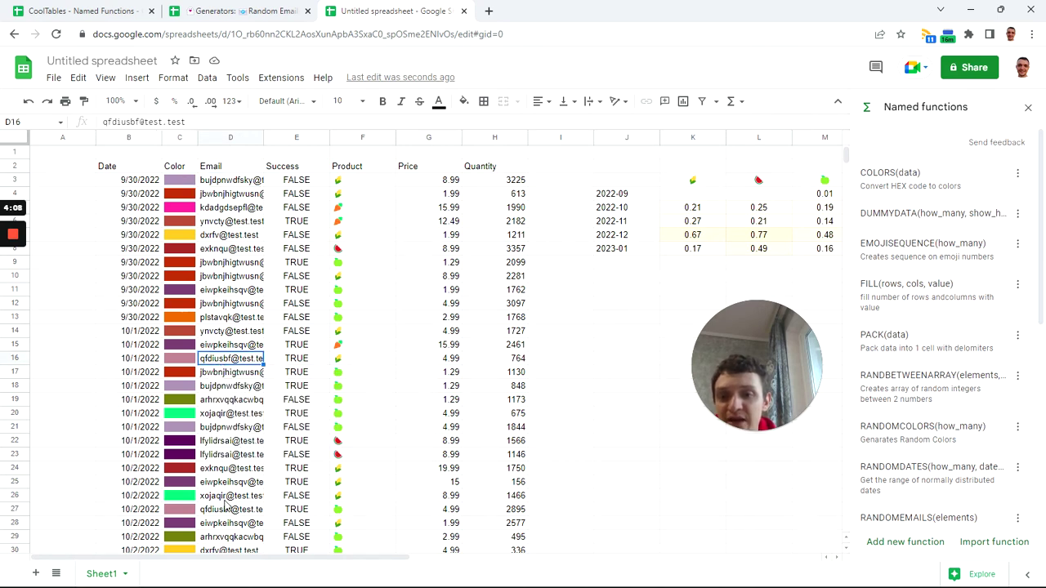
pyautogui.click(219, 428)
pyautogui.click(493, 262)
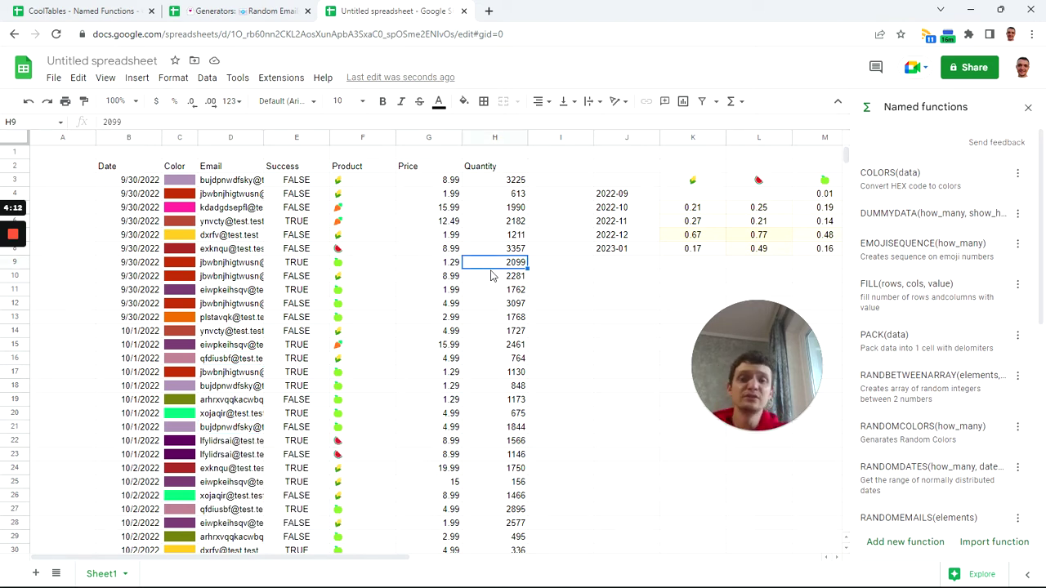
# Enter a test value 'p' in empty cell J13.
pyautogui.click(618, 321)
pyautogui.write('p')
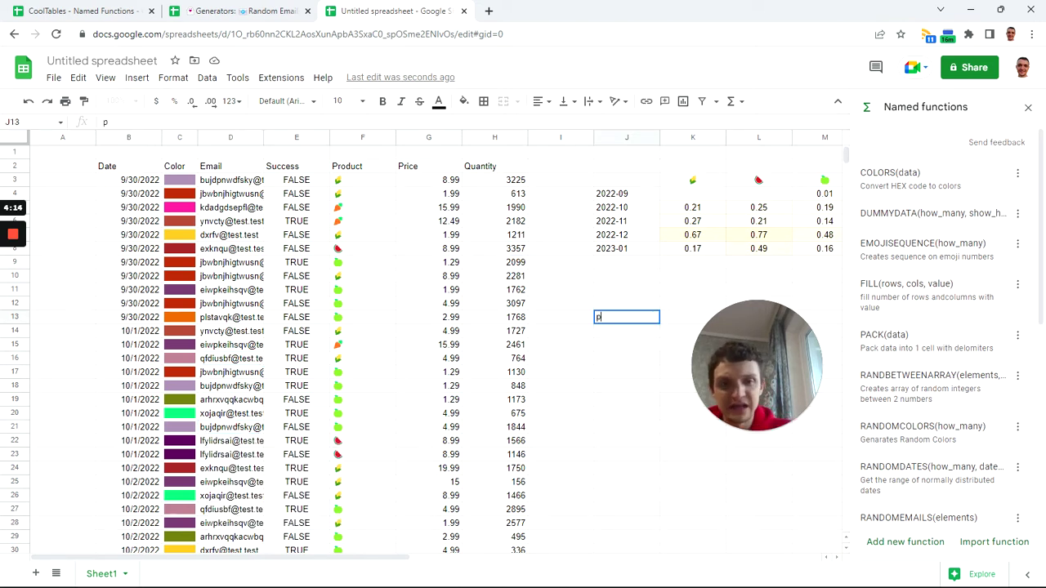
pyautogui.press('Return')
pyautogui.click(619, 321)
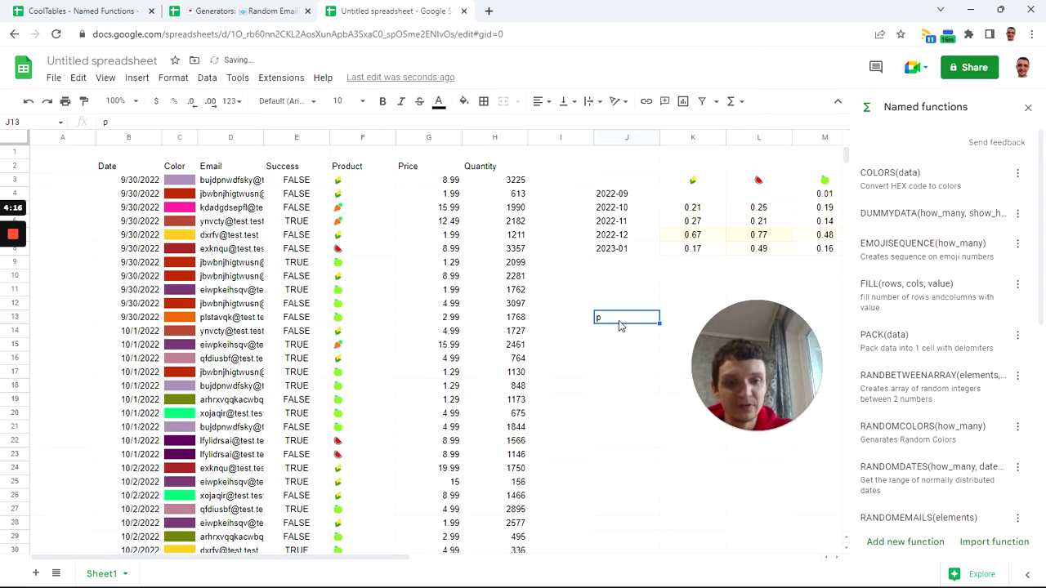
pyautogui.click(627, 185)
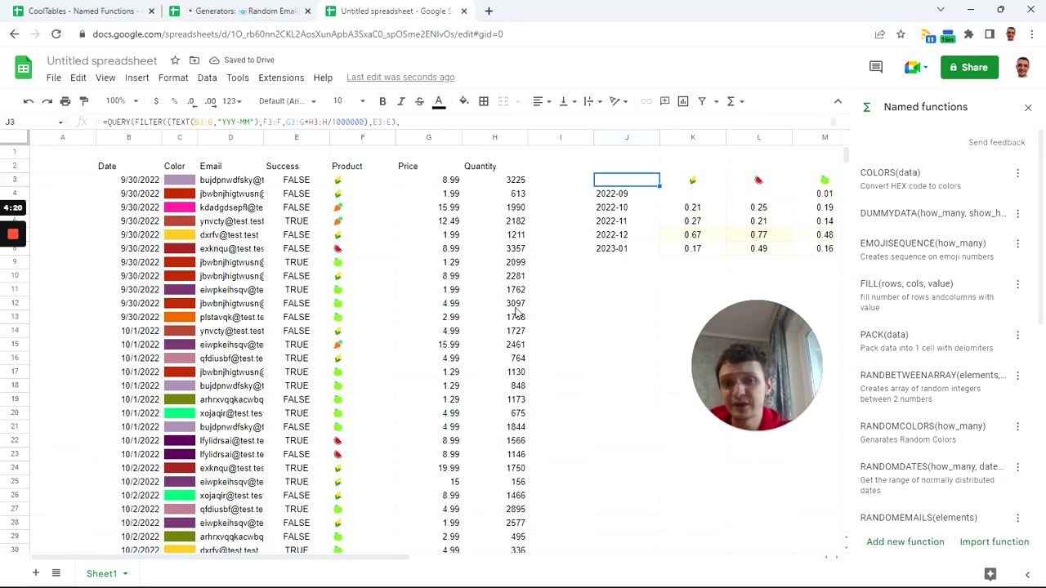
# Copy G6's formatting onto G7 with Paint format so DUMMYDATA recalculates.
pyautogui.click(437, 226)
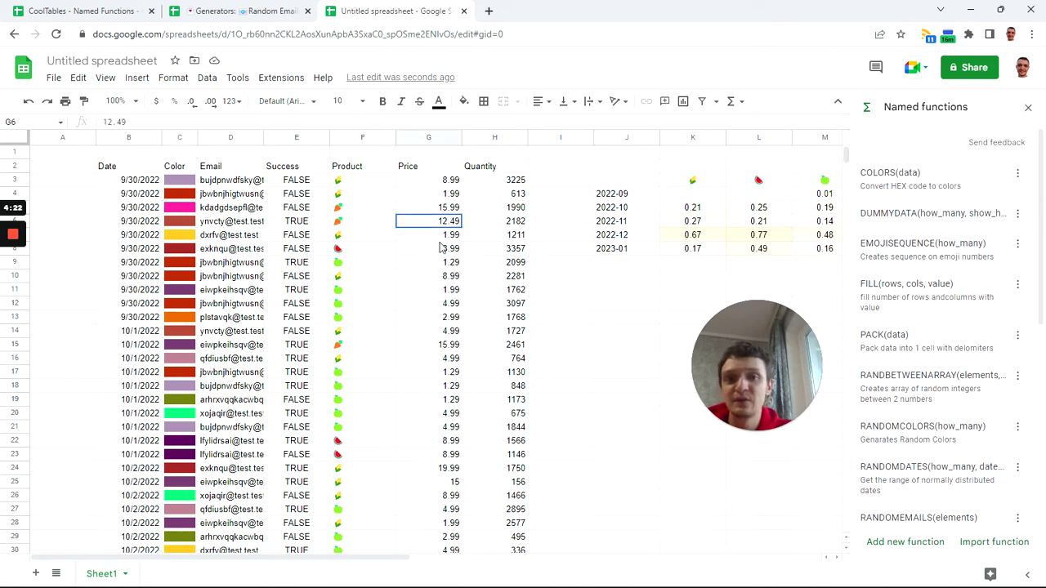
pyautogui.click(85, 101)
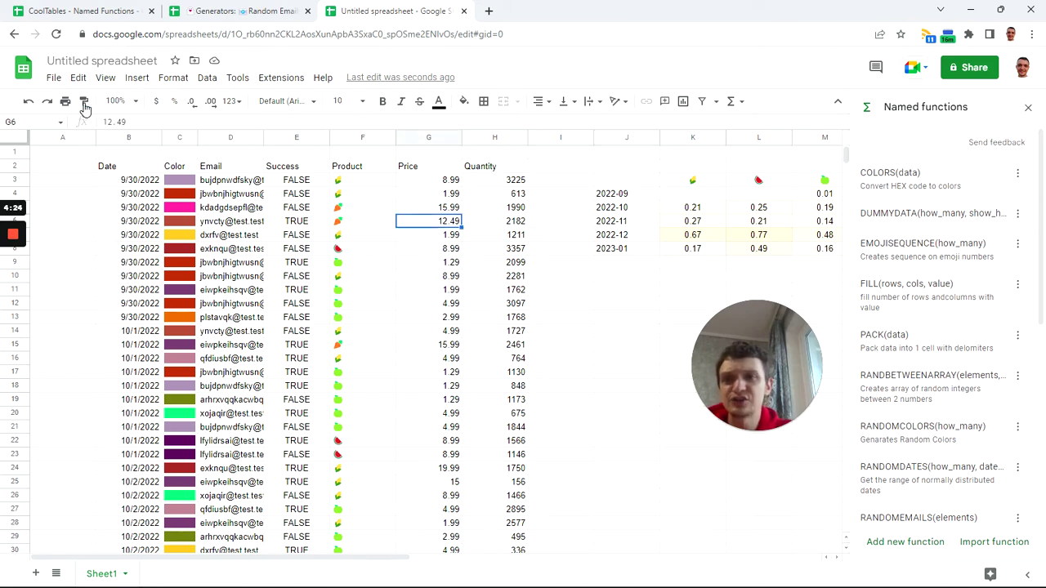
pyautogui.click(447, 237)
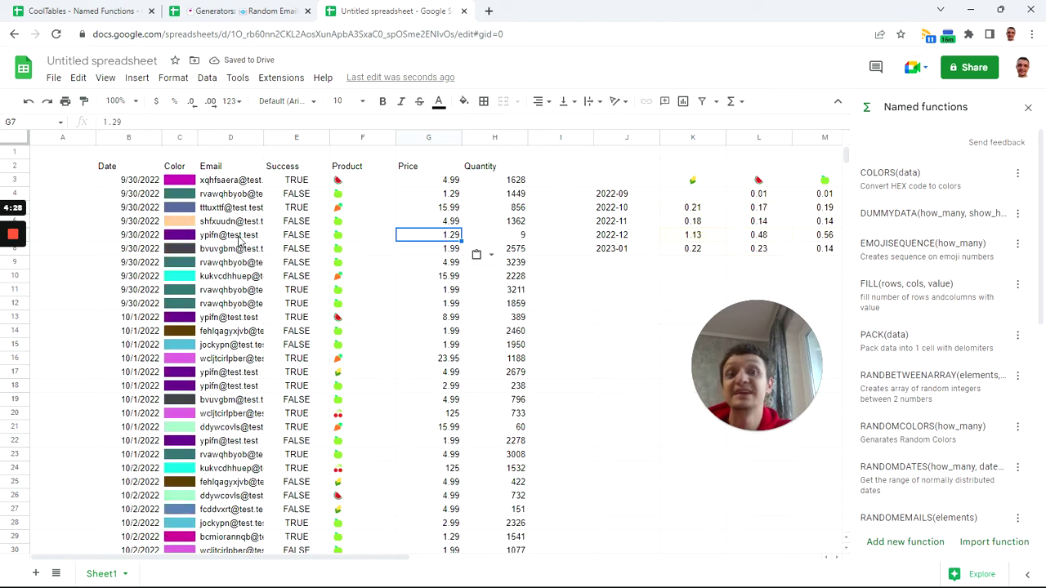
pyautogui.moveTo(339, 558); pyautogui.dragTo(286, 532)
pyautogui.moveTo(260, 231)
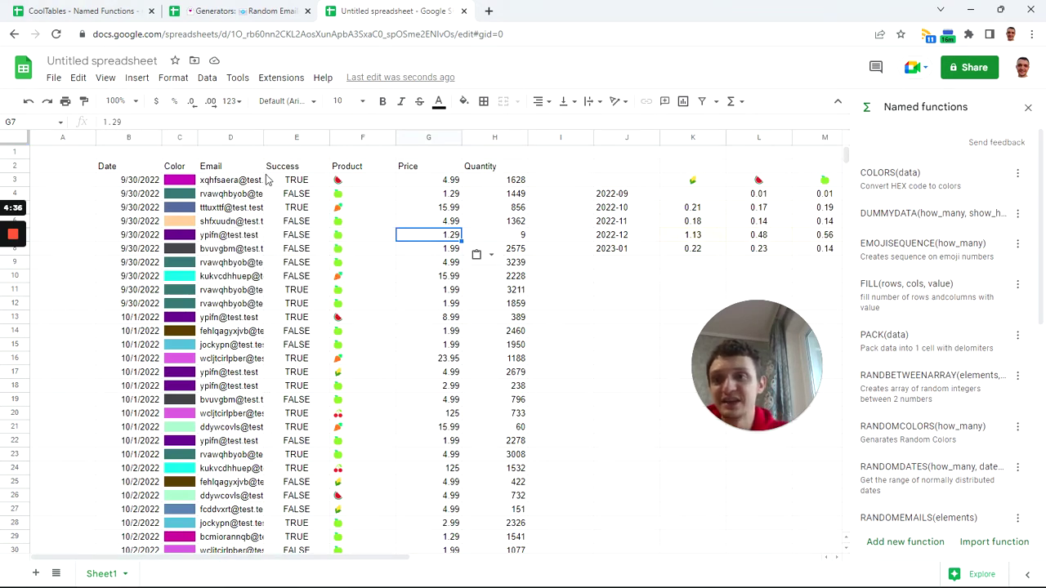
# Inspect the data by selecting header row B2:H2, price G9, cells F6:G6 and quantity H7.
pyautogui.click(139, 169)
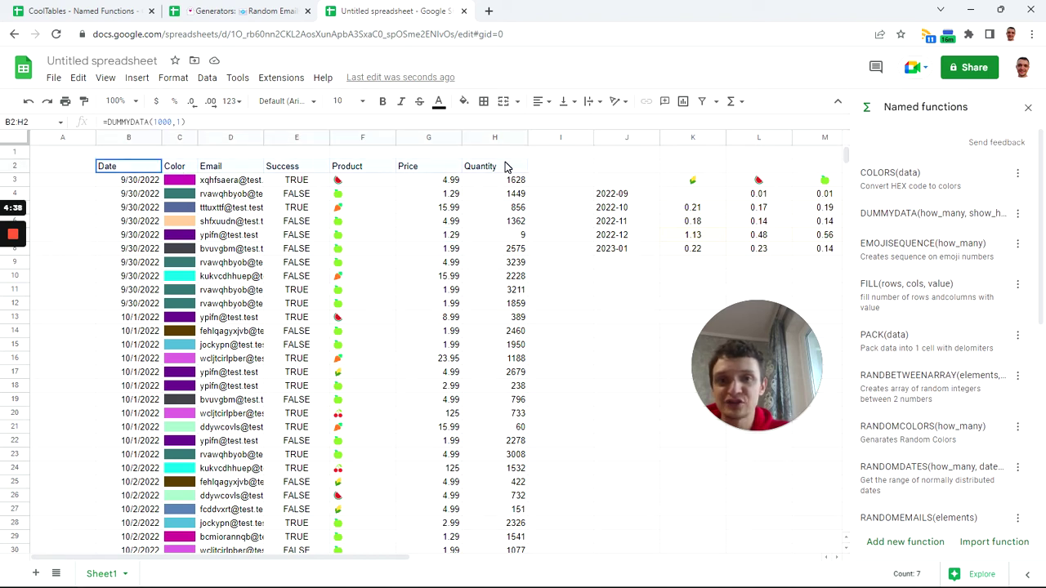
pyautogui.keyDown('shift'); pyautogui.click(506, 163); pyautogui.keyUp('shift')
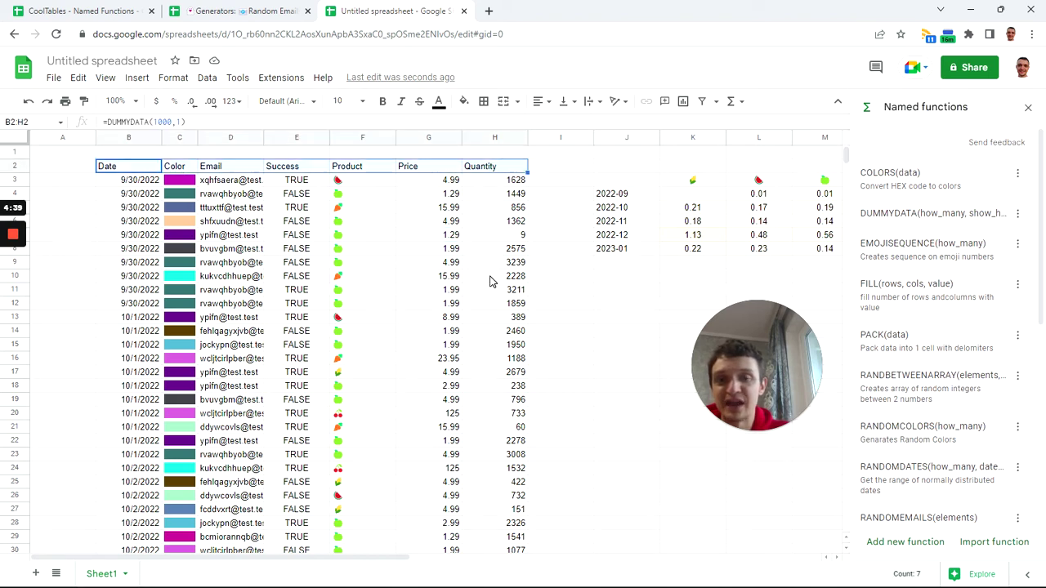
pyautogui.click(419, 264)
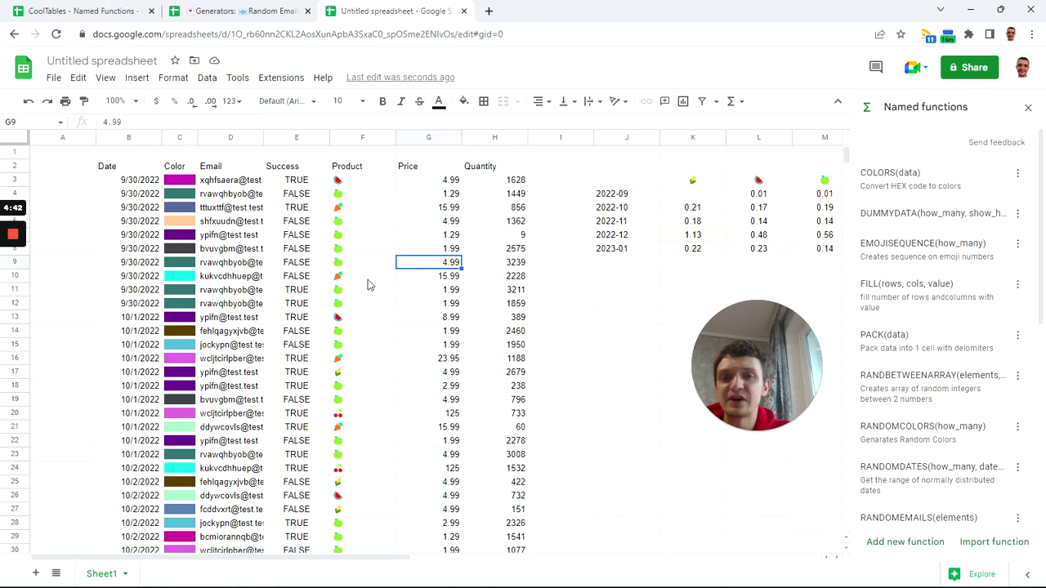
pyautogui.moveTo(362, 220); pyautogui.dragTo(429, 220)
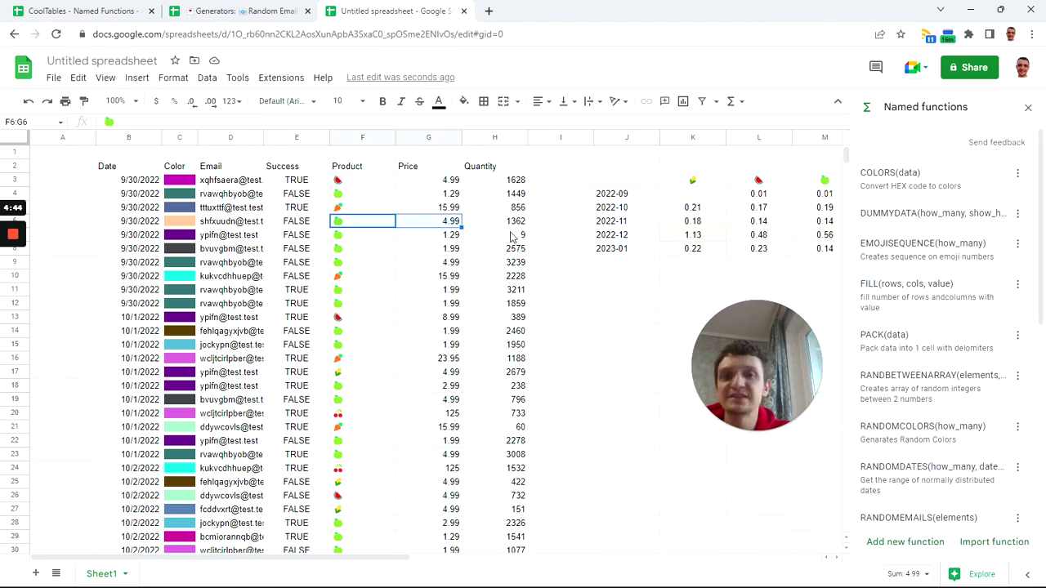
pyautogui.click(511, 235)
pyautogui.scroll(-8, 502, 281)
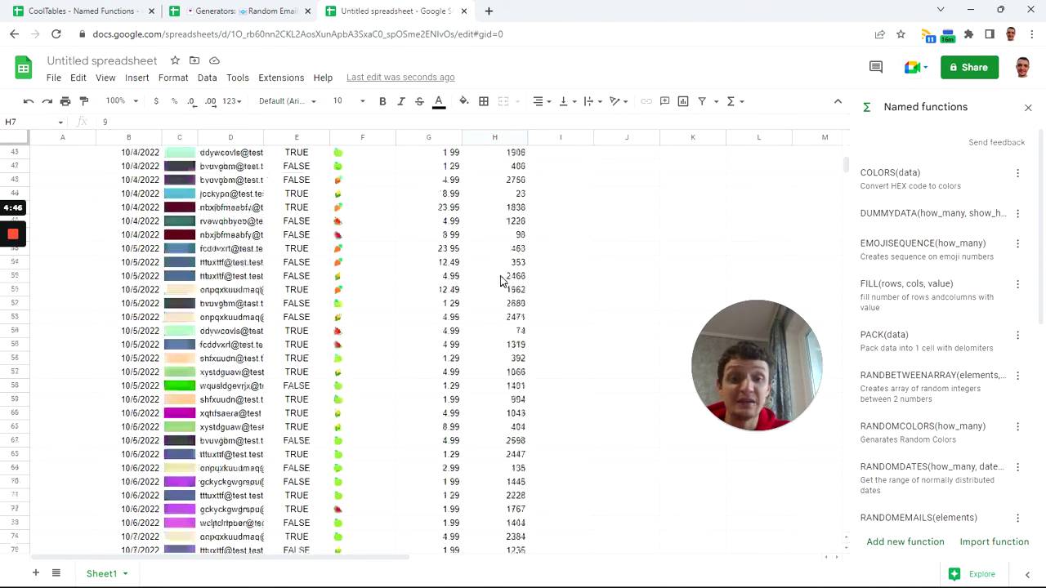
pyautogui.scroll(-3, 502, 281)
pyautogui.scroll(8, 502, 281)
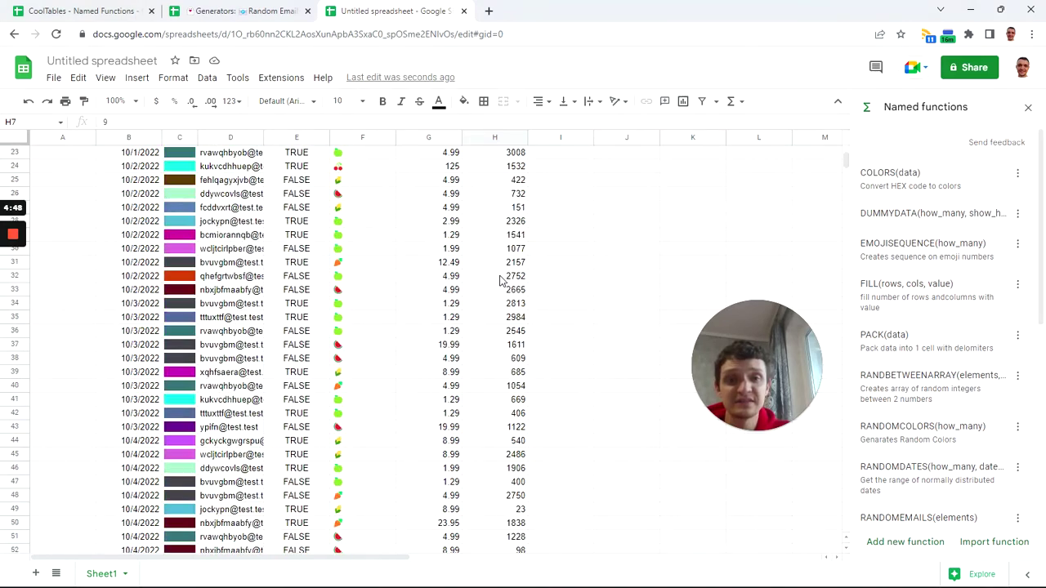
pyautogui.scroll(5, 501, 281)
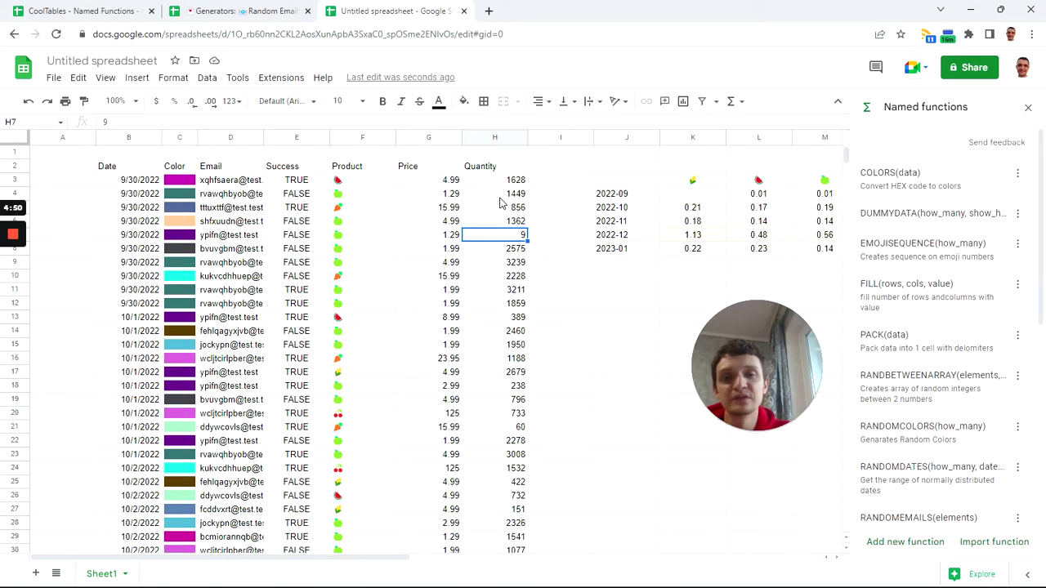
# Check the Quantity column, jumping from H3:H9 to its last filled row and back to the top.
pyautogui.click(502, 196)
pyautogui.moveTo(509, 182); pyautogui.dragTo(504, 276)
pyautogui.click(501, 292)
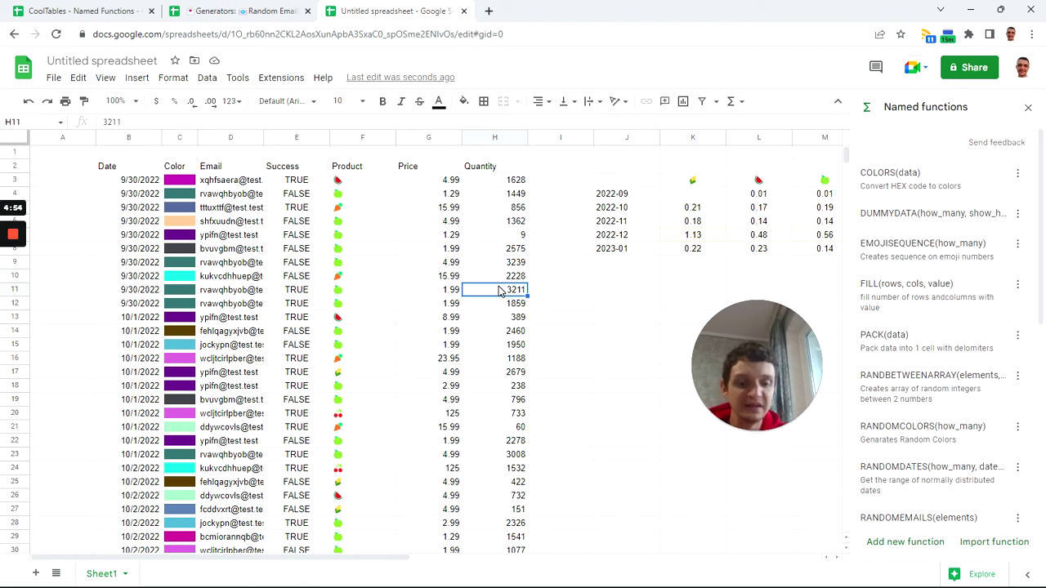
pyautogui.hotkey('ctrl', 'Down')
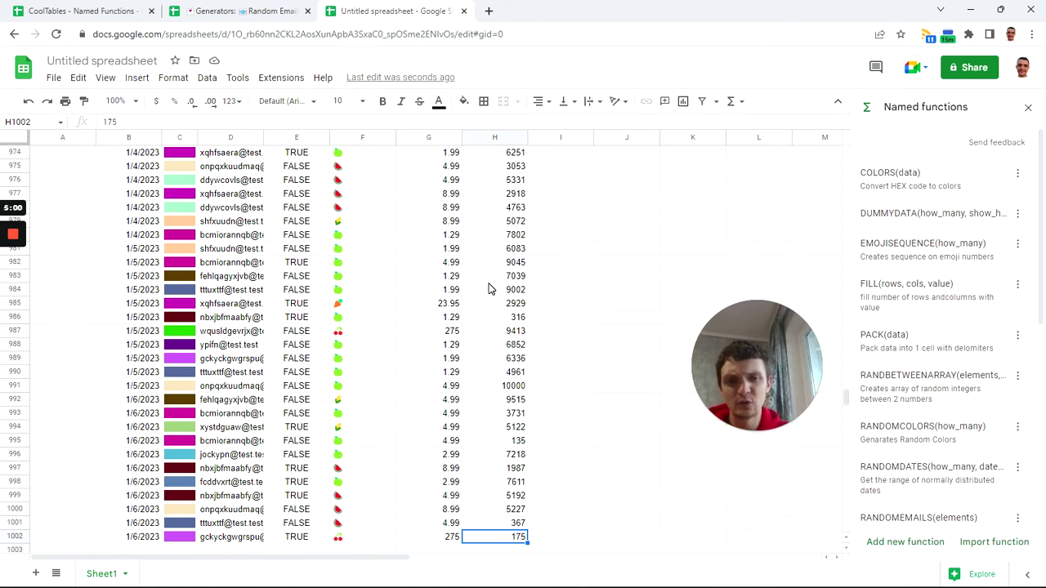
pyautogui.click(489, 282)
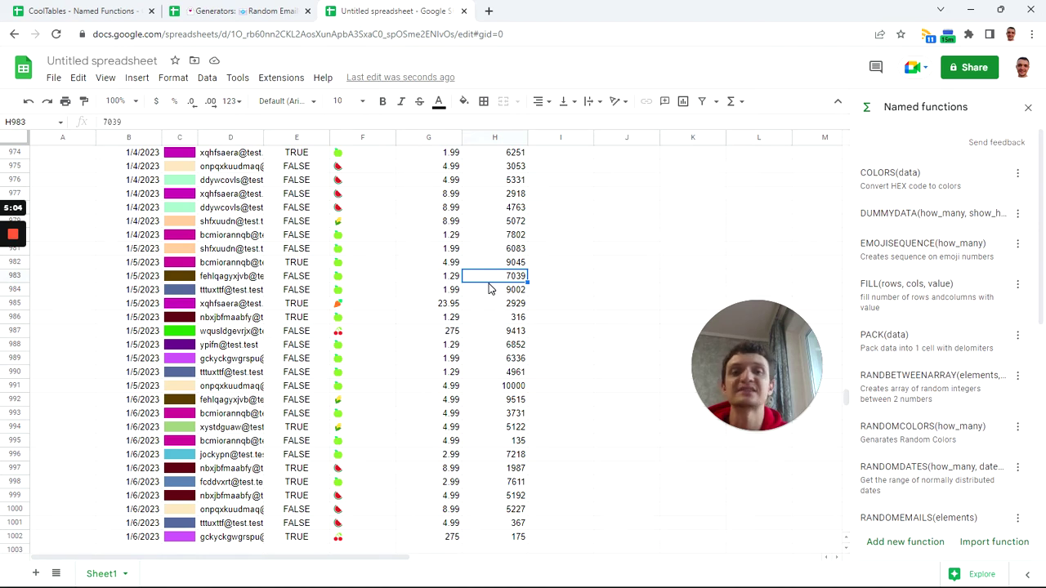
pyautogui.scroll(5, 491, 290)
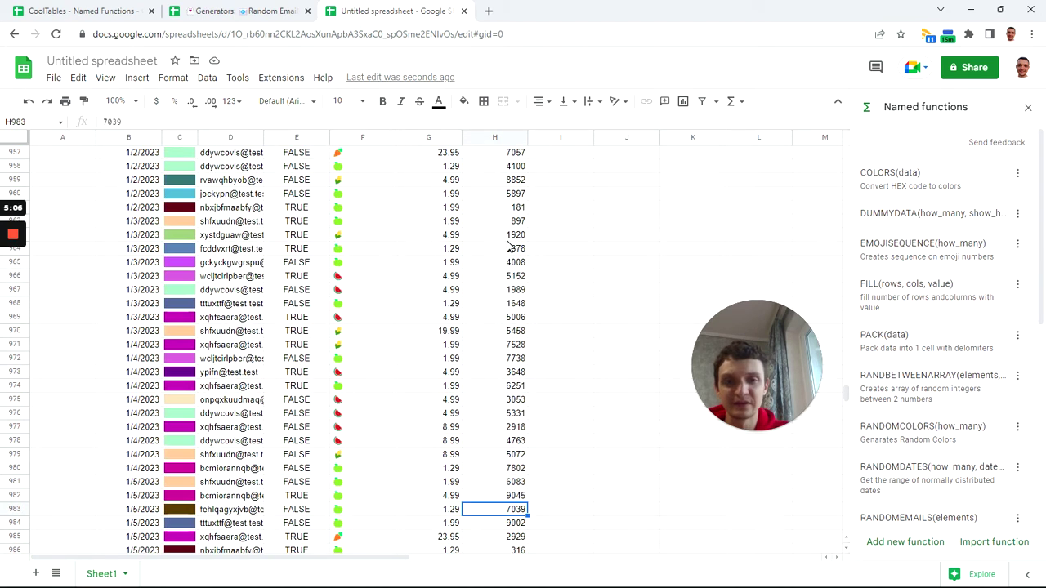
pyautogui.click(507, 237)
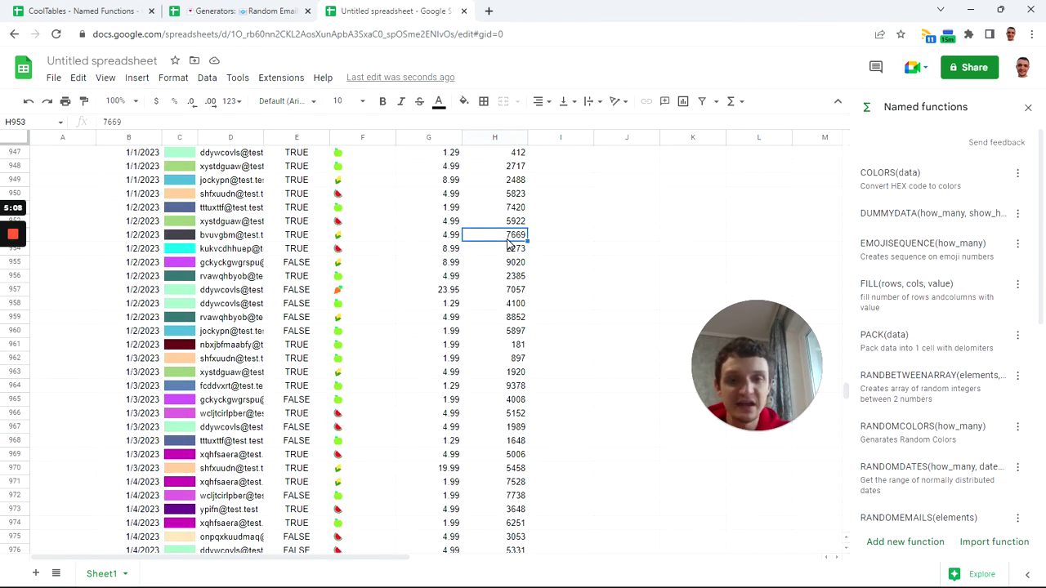
pyautogui.hotkey('ctrl', 'Up')
pyautogui.press('Down')
pyautogui.press('Down')
pyautogui.press('Down')
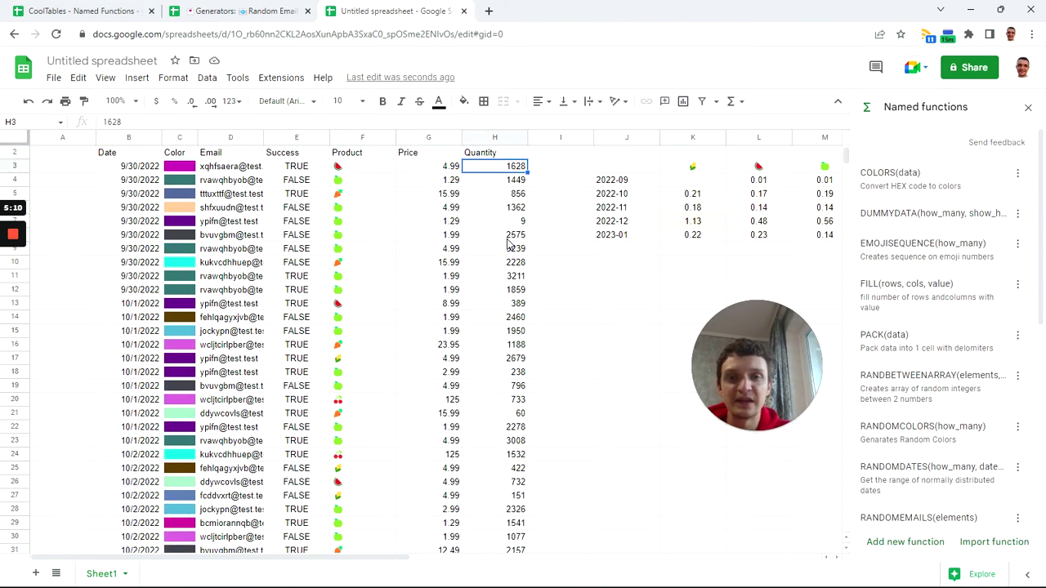
# Select Quantity cells H3 through H1002 with Ctrl+Shift+Down, then return to the top of the sheet.
pyautogui.scroll(1, 470, 245)
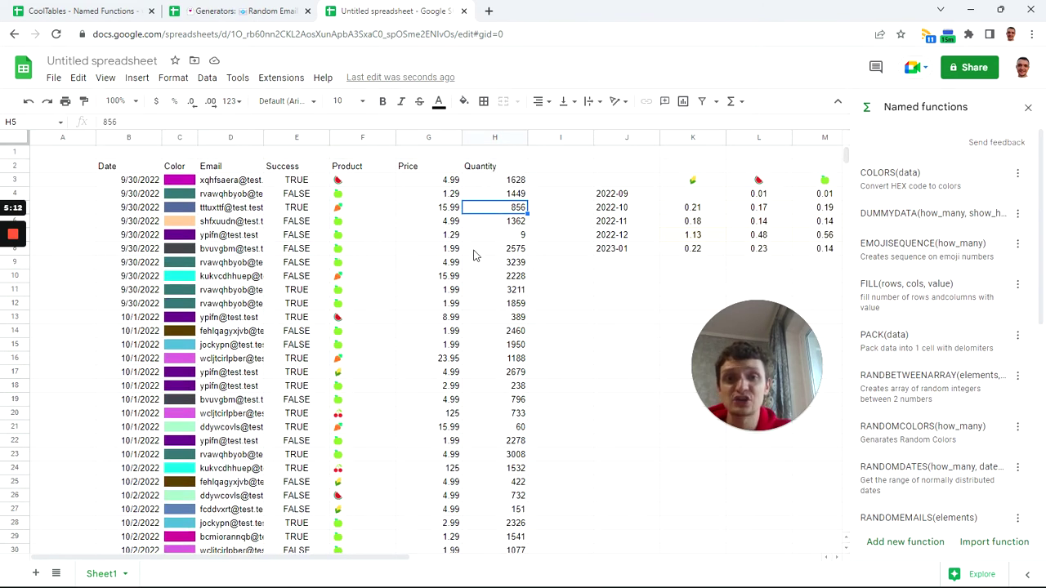
pyautogui.moveTo(503, 185); pyautogui.dragTo(497, 278)
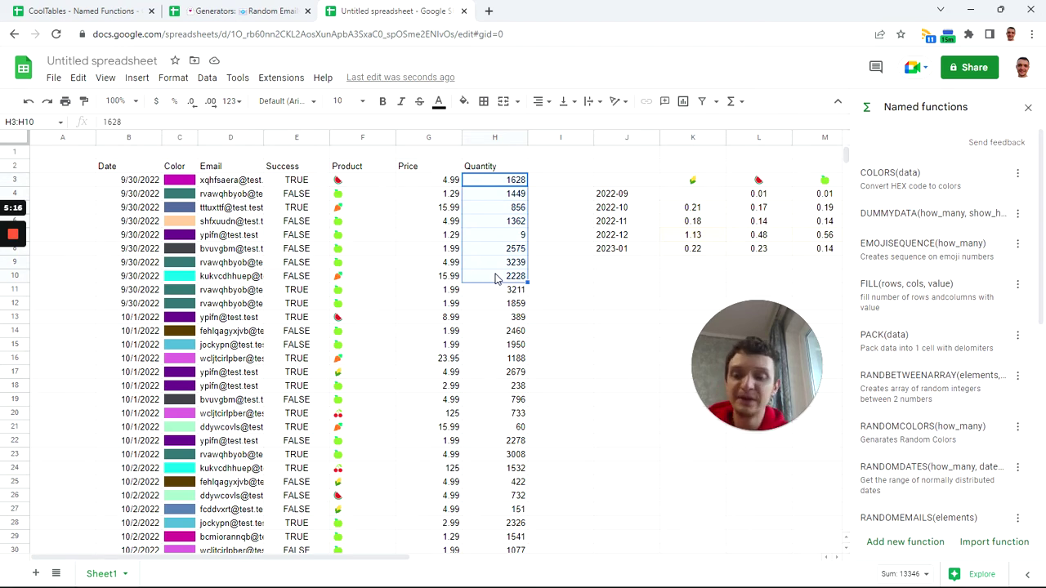
pyautogui.hotkey('ctrl', 'shift', 'Down')
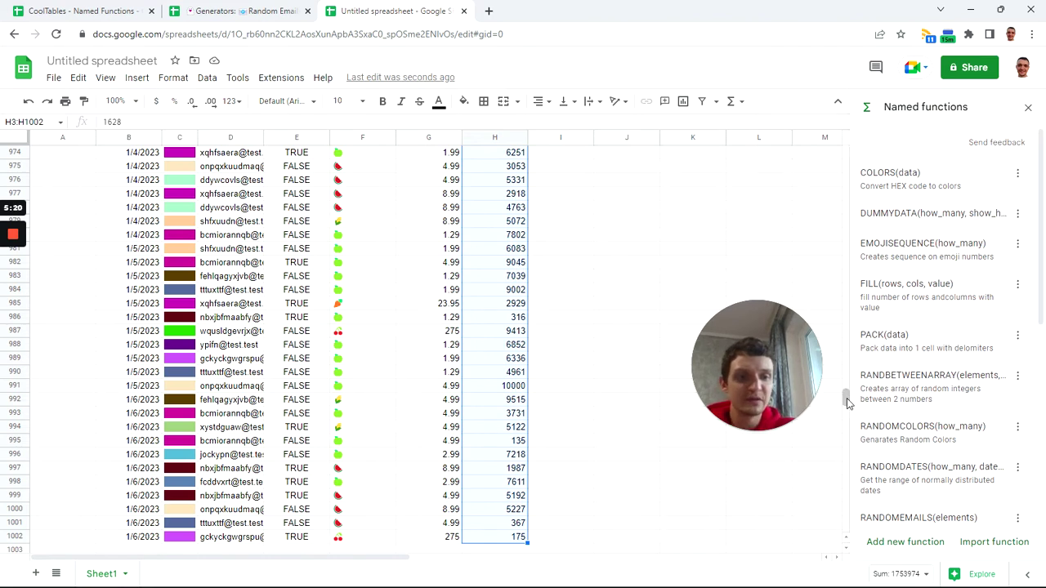
pyautogui.scroll(1, 850, 404)
pyautogui.moveTo(846, 396); pyautogui.dragTo(851, 149)
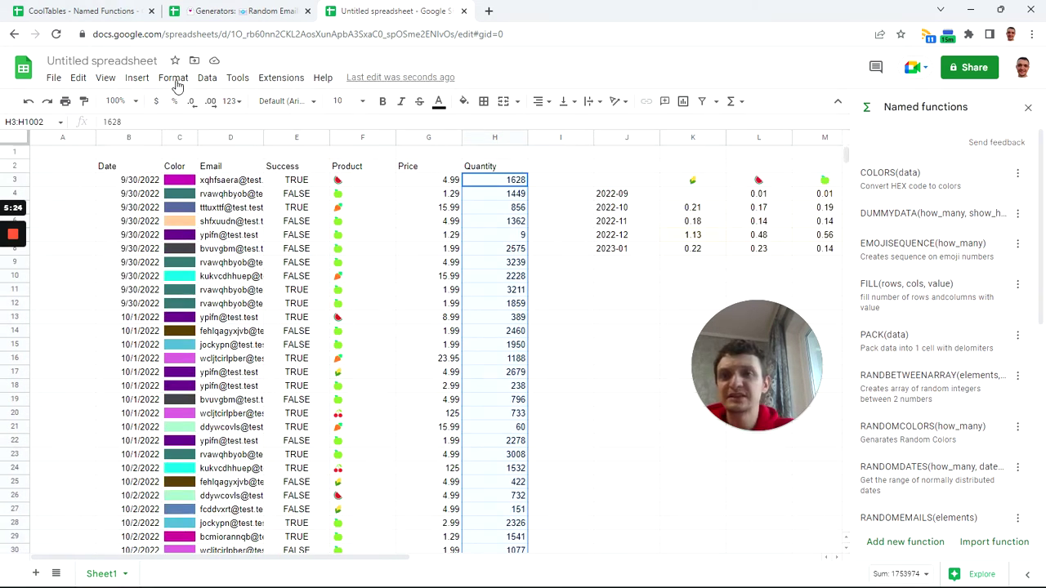
pyautogui.click(136, 83)
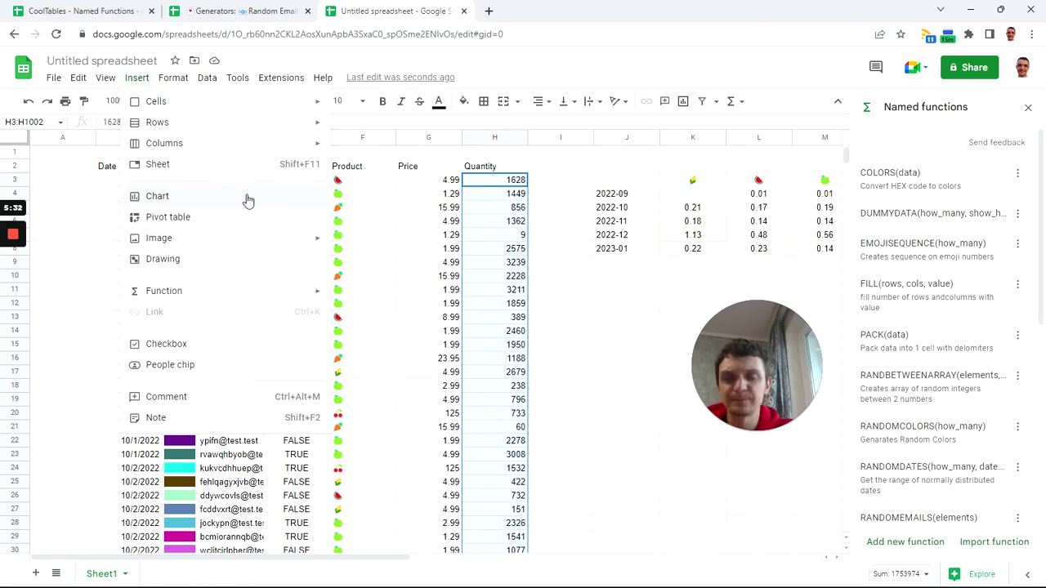
pyautogui.click(582, 214)
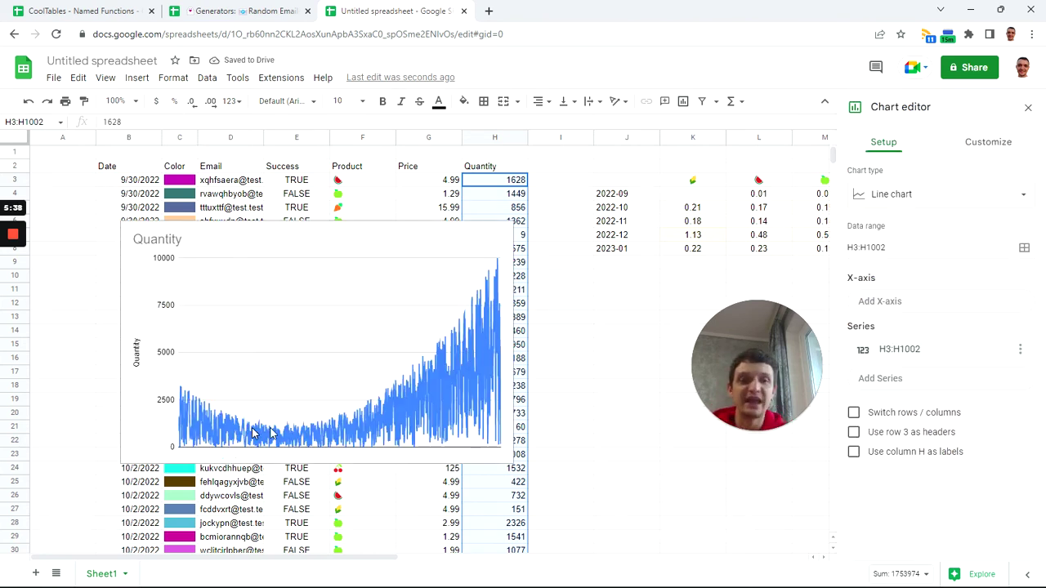
pyautogui.click(1024, 196)
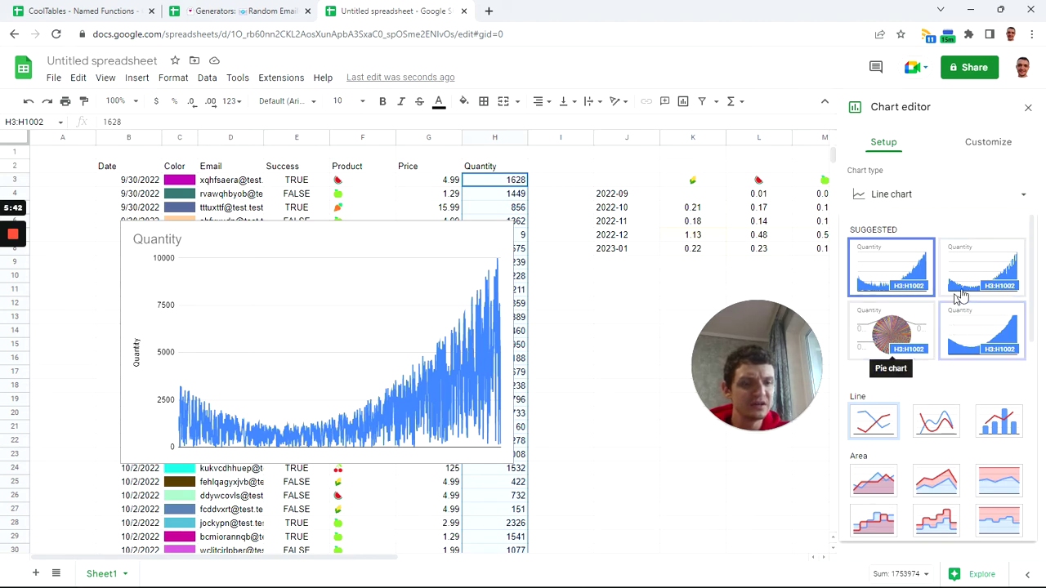
pyautogui.scroll(-3, 957, 297)
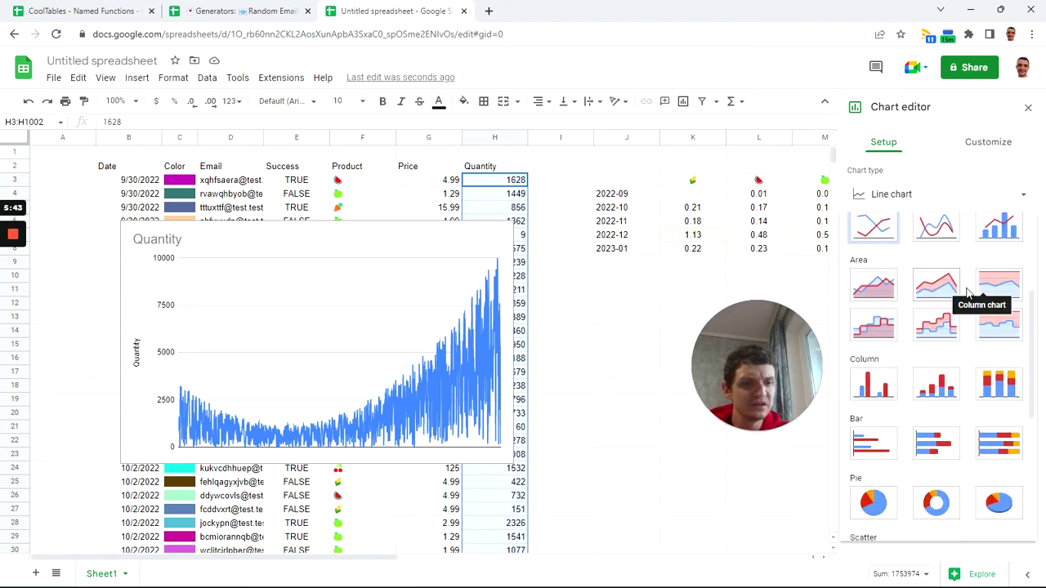
pyautogui.click(890, 384)
pyautogui.click(623, 400)
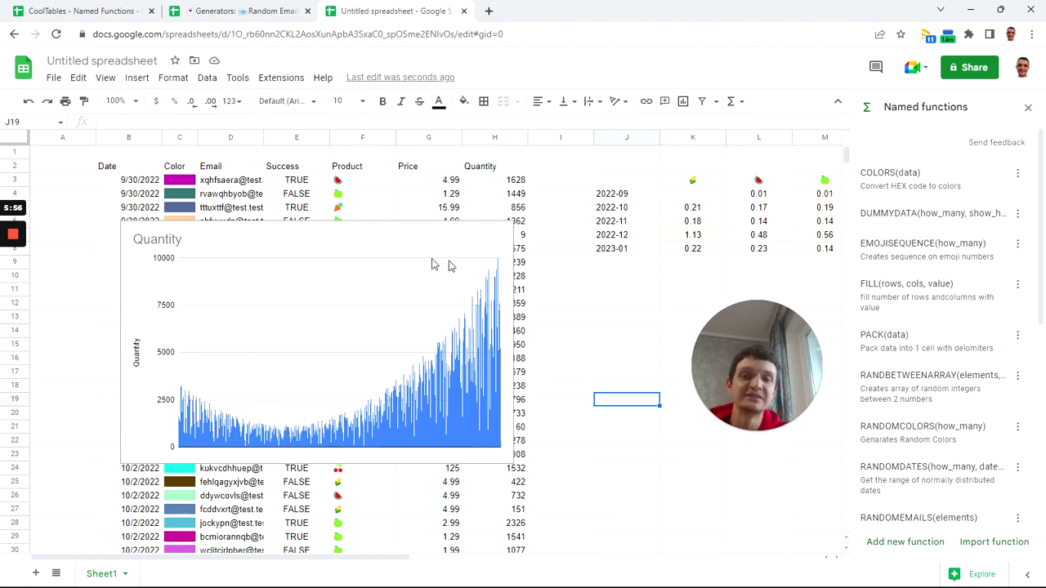
pyautogui.click(235, 237)
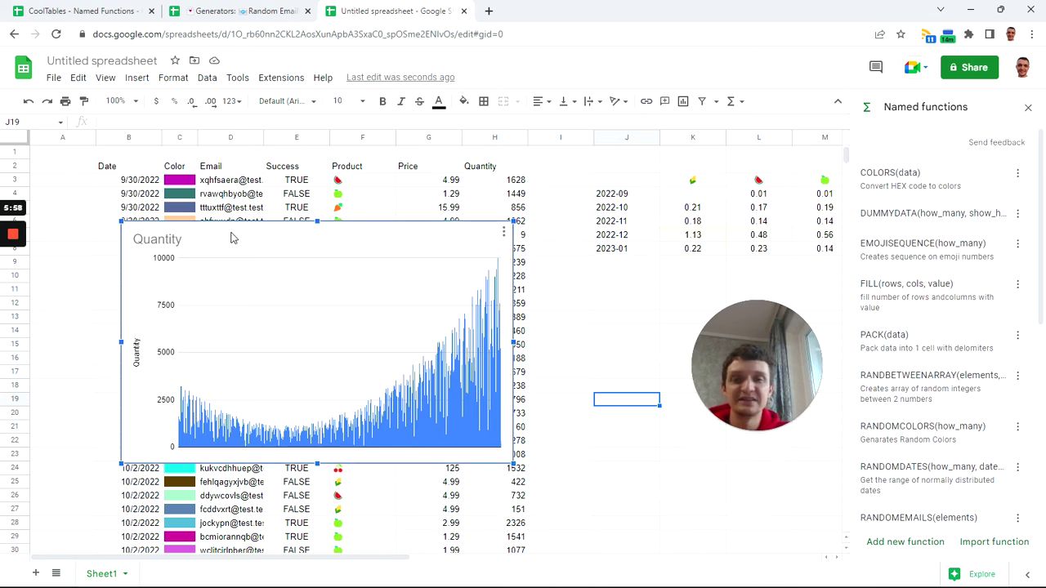
pyautogui.moveTo(235, 237); pyautogui.dragTo(509, 205)
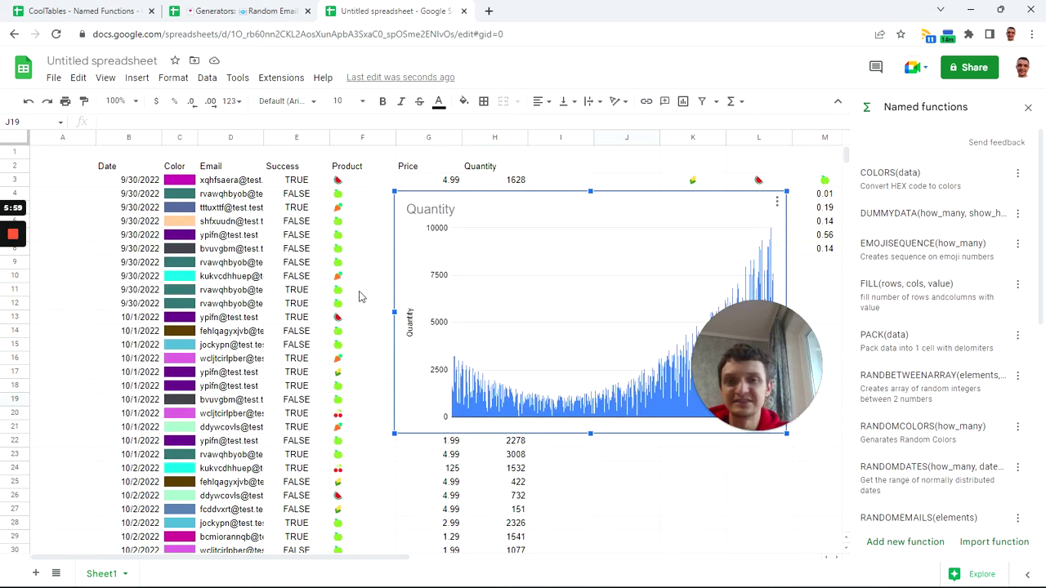
pyautogui.press('Delete')
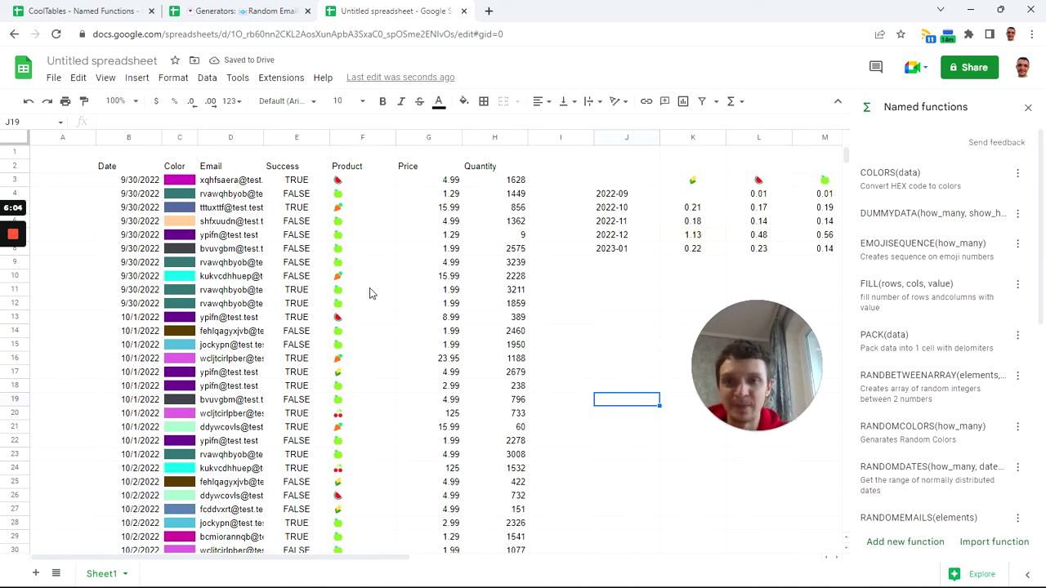
# Select the Product and Price cells F3:G10, then cells F6, G6 and F8.
pyautogui.moveTo(367, 185); pyautogui.dragTo(446, 276)
pyautogui.scroll(-6, 427, 311)
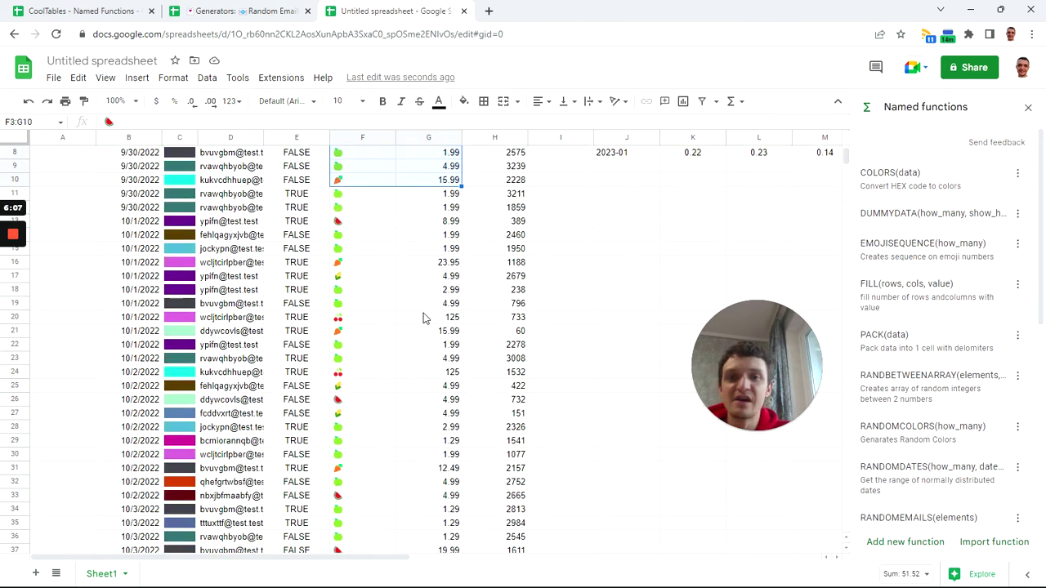
pyautogui.scroll(6, 425, 315)
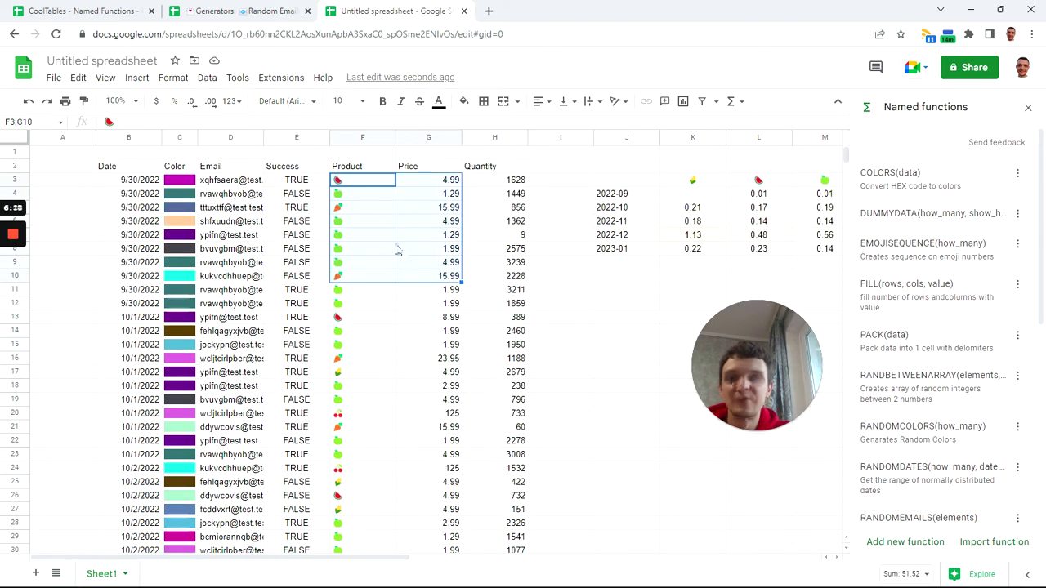
pyautogui.click(376, 225)
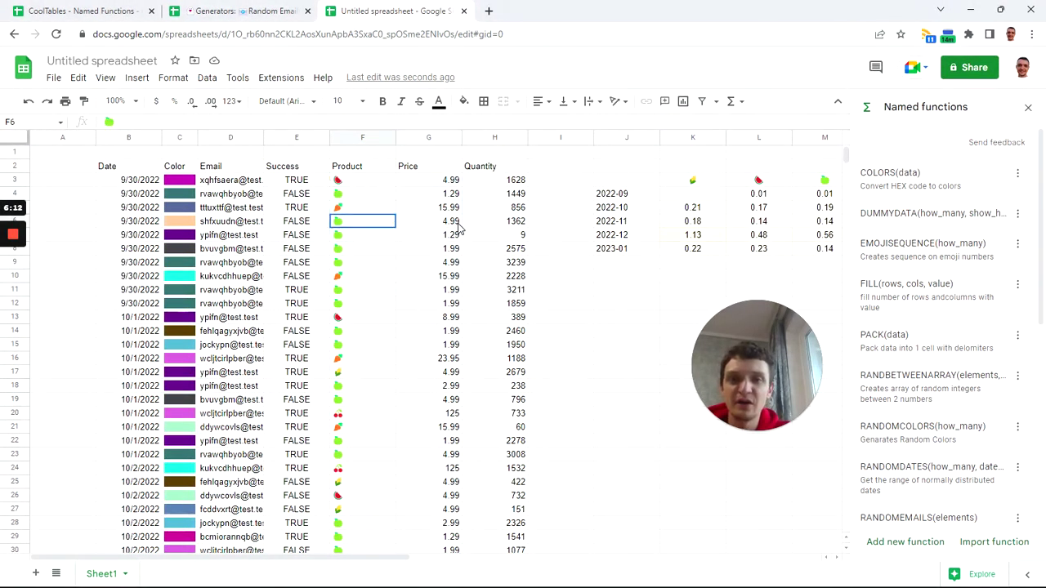
pyautogui.keyDown('shift'); pyautogui.click(458, 229); pyautogui.keyUp('shift')
pyautogui.click(373, 254)
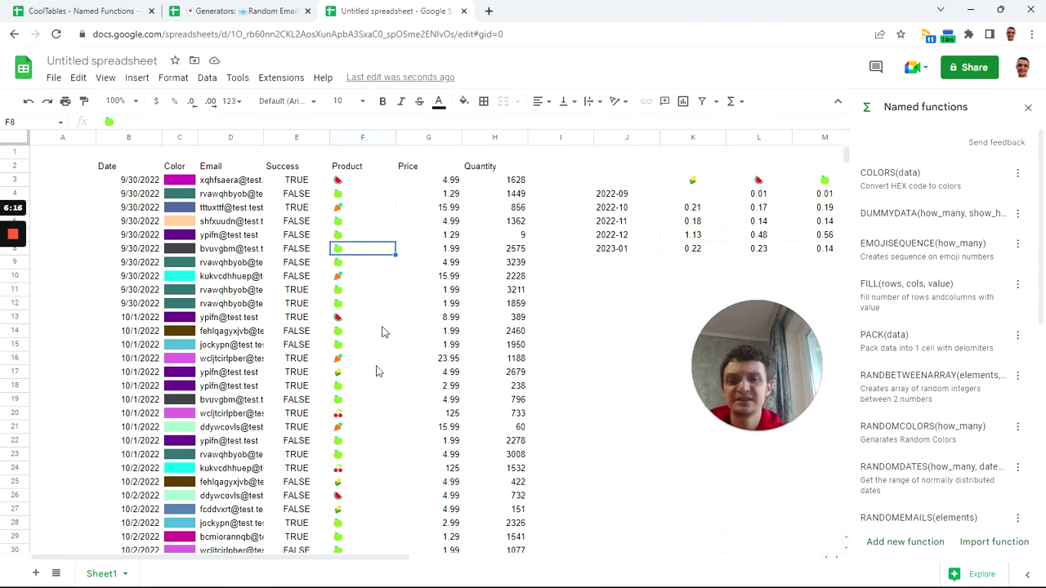
# Scroll right to show report columns F–Q and select the cherry values N4:N8.
pyautogui.click(459, 558)
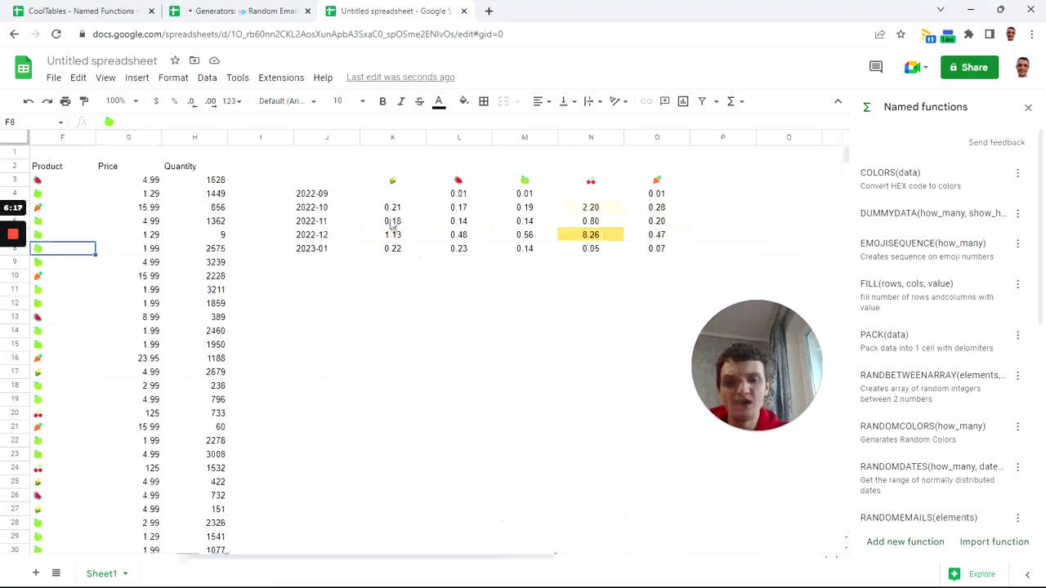
pyautogui.moveTo(588, 194); pyautogui.dragTo(591, 248)
pyautogui.click(577, 310)
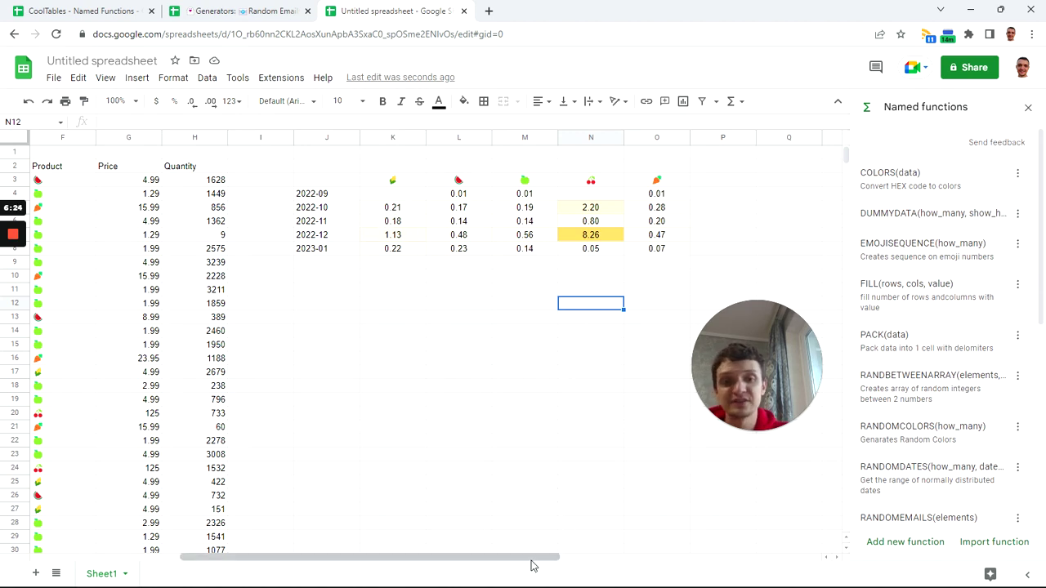
# Scroll back left so columns A–M show beside the monthly report.
pyautogui.moveTo(532, 563); pyautogui.dragTo(305, 558)
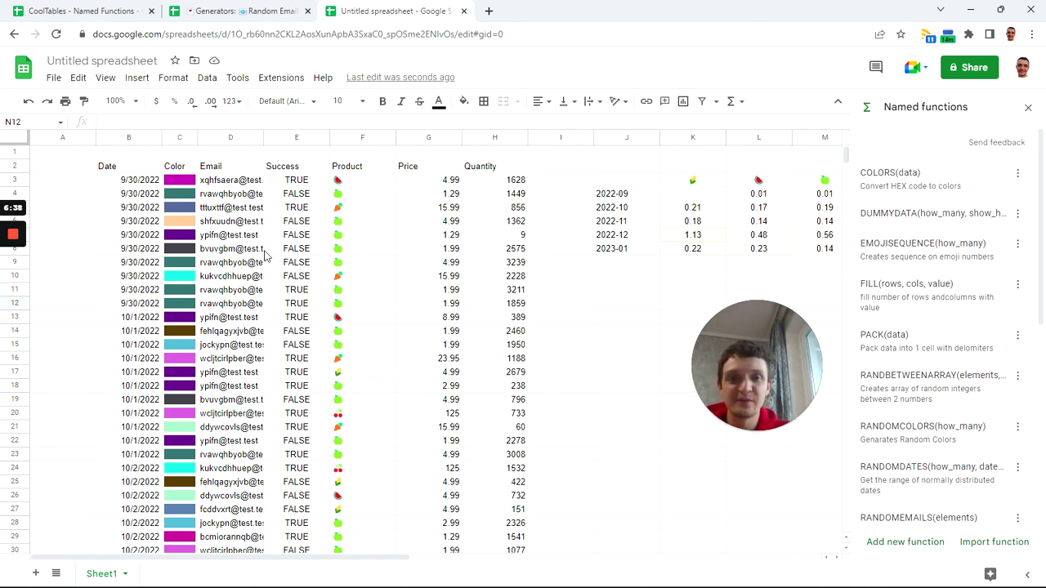
pyautogui.moveTo(264, 255)
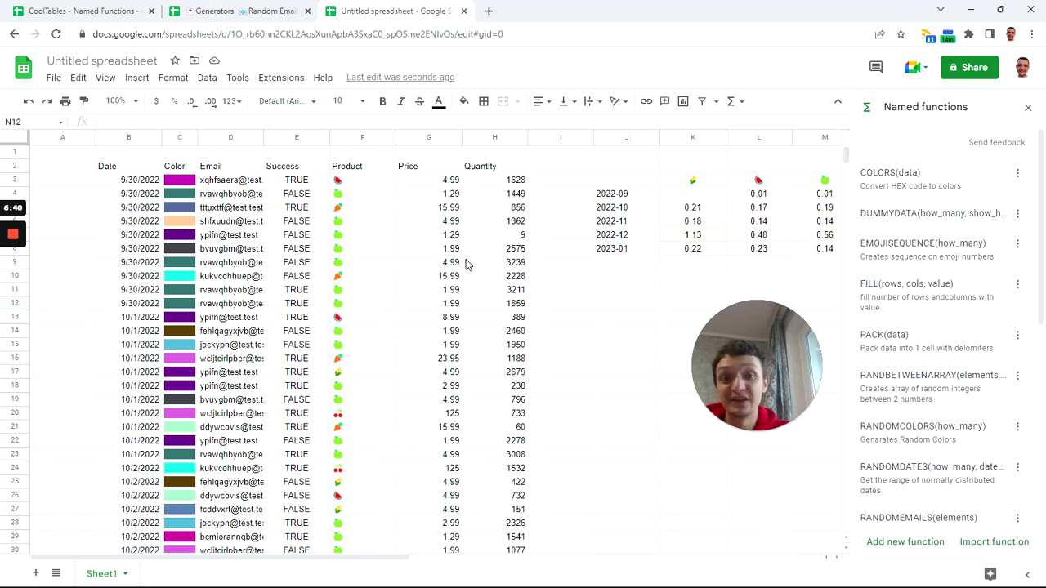